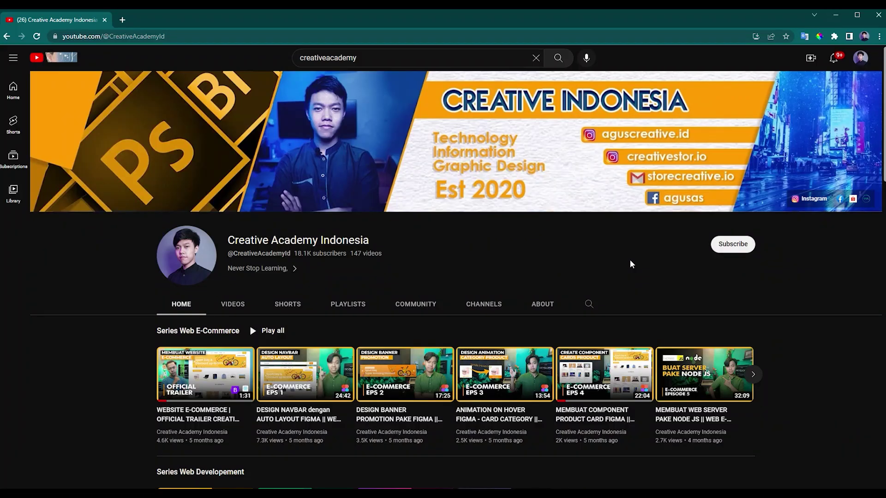
# Step: Subscribe to the Creative Academy Indonesia channel with notifications set to All
pyautogui.click(715, 247)
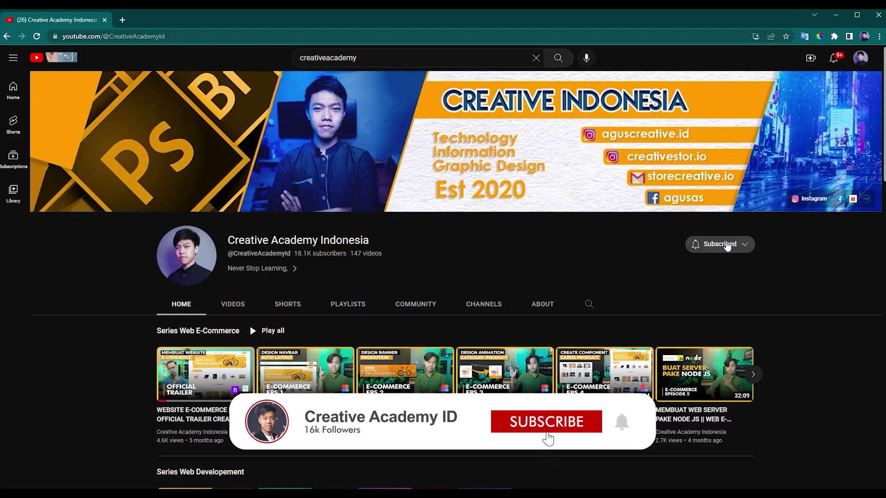
pyautogui.click(697, 250)
pyautogui.click(720, 265)
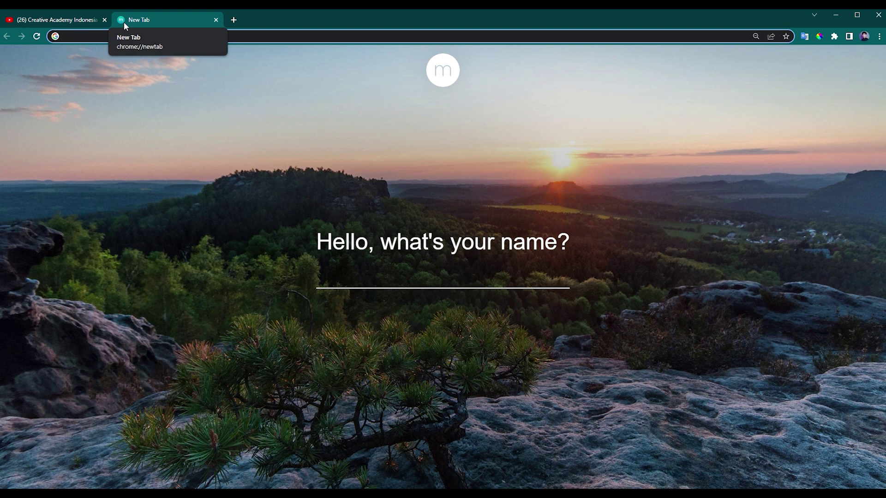
# Step: Search Google for codepen, open codepen.io, and start a new pen
pyautogui.write('code')
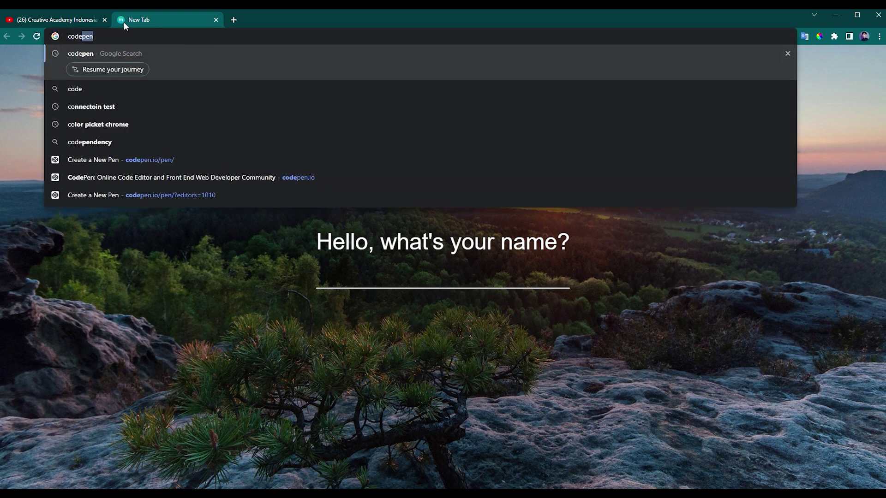
pyautogui.press('Return')
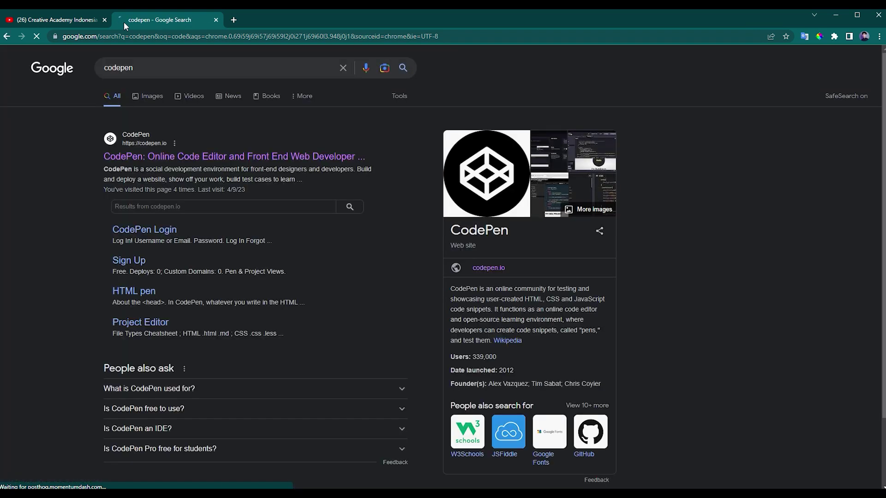
pyautogui.click(134, 158)
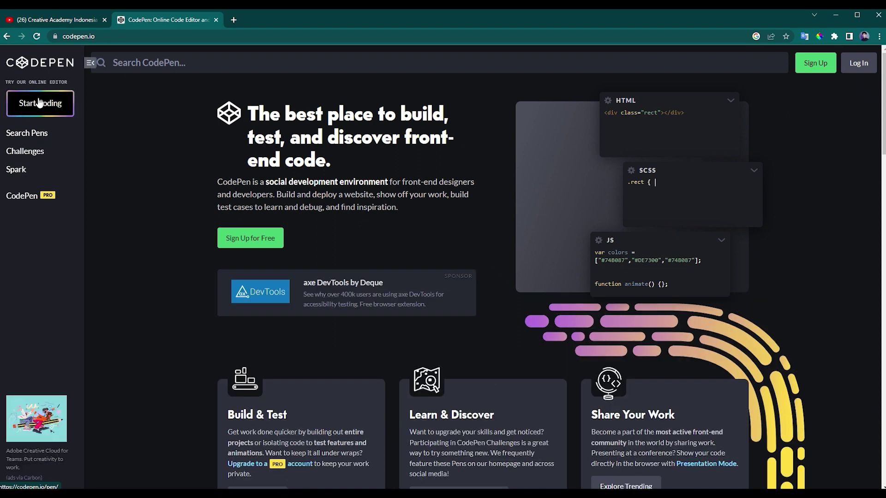
pyautogui.click(46, 108)
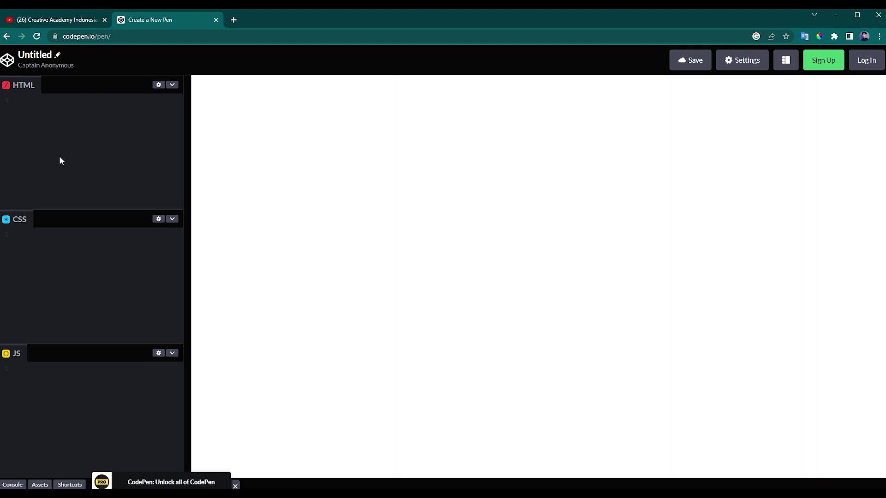
# Step: Enlarge the HTML editor by collapsing CSS and narrowing the preview, then expand '!' into HTML5 boilerplate
pyautogui.moveTo(43, 211); pyautogui.dragTo(38, 331)
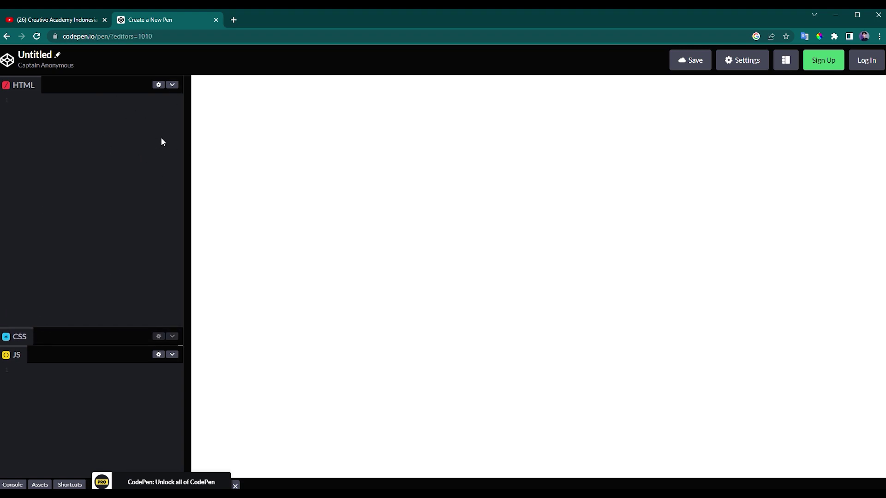
pyautogui.moveTo(183, 143); pyautogui.dragTo(548, 199)
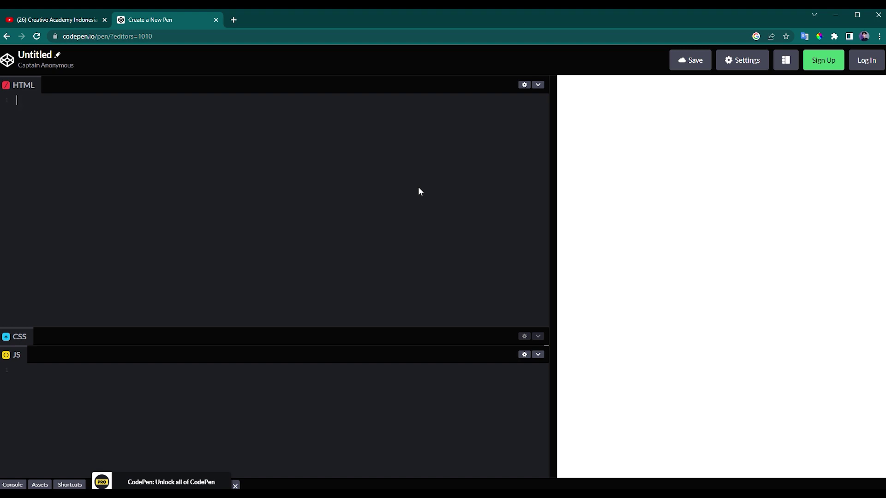
pyautogui.write('!')
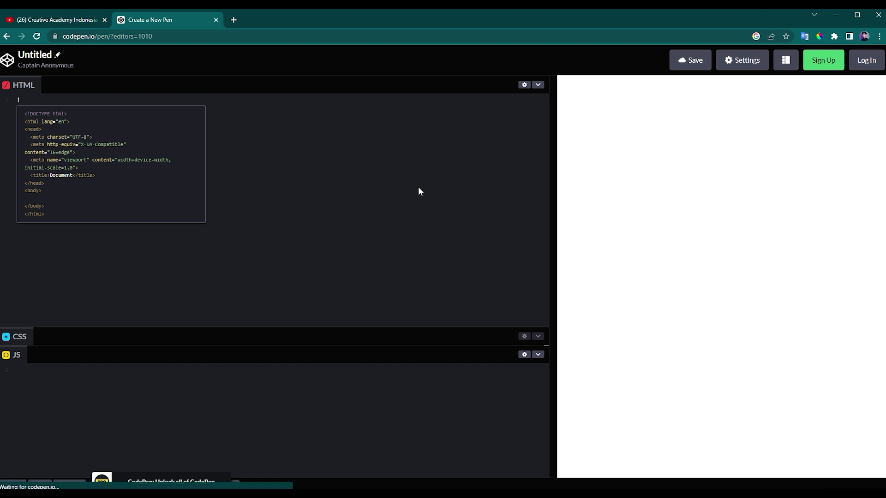
pyautogui.press('Tab')
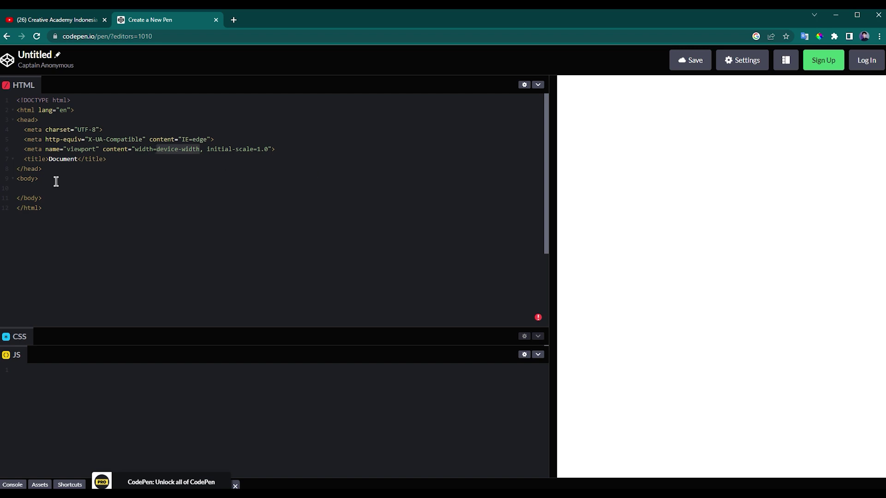
# Step: Add an h1 reading 'Hallo, Subscribe Chanel Creative Academy' right after the body tag
pyautogui.click(82, 180)
pyautogui.press('Return')
pyautogui.write('h')
pyautogui.press('Tab')
pyautogui.write('Hallo, ')
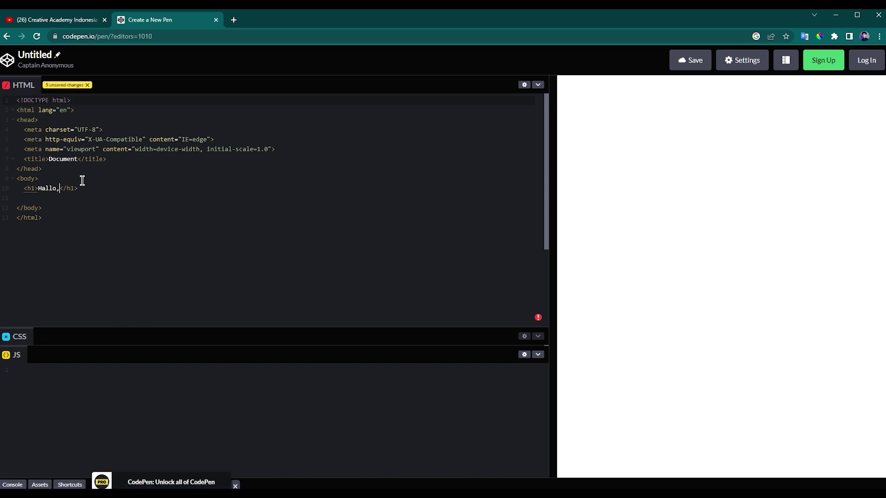
pyautogui.write('Subscribe Chanel')
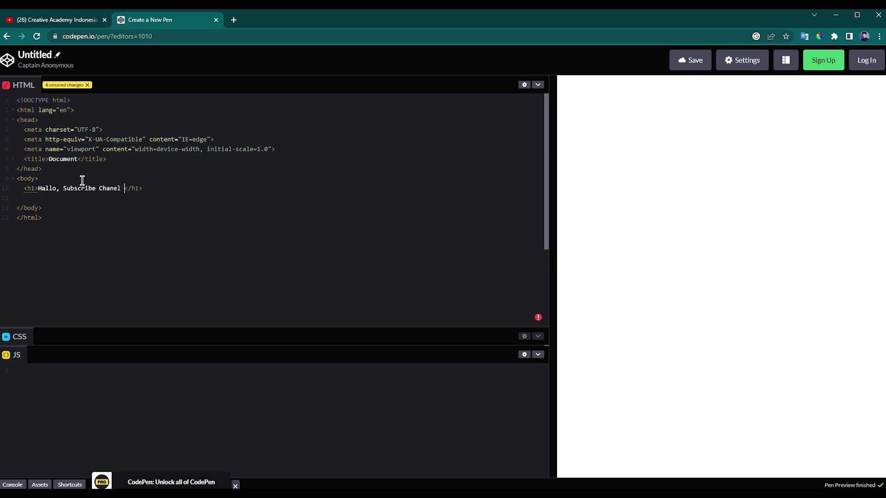
pyautogui.write(' Creative Academy')
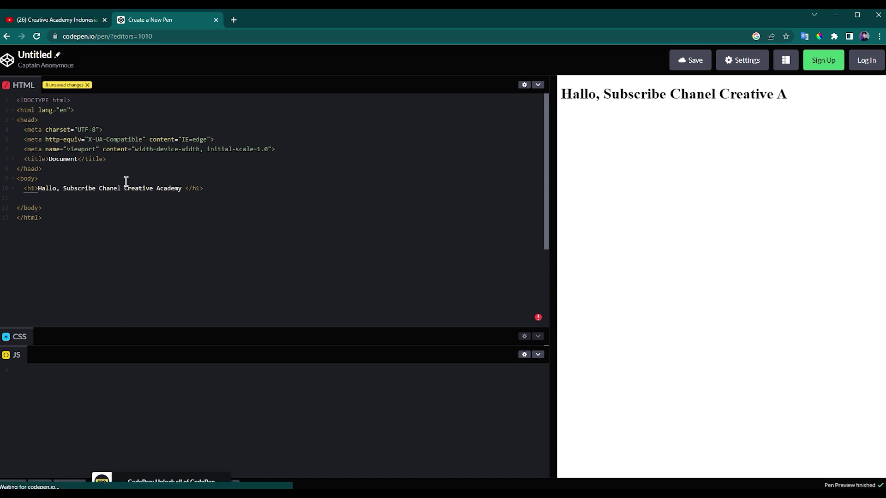
pyautogui.moveTo(564, 94); pyautogui.dragTo(869, 106)
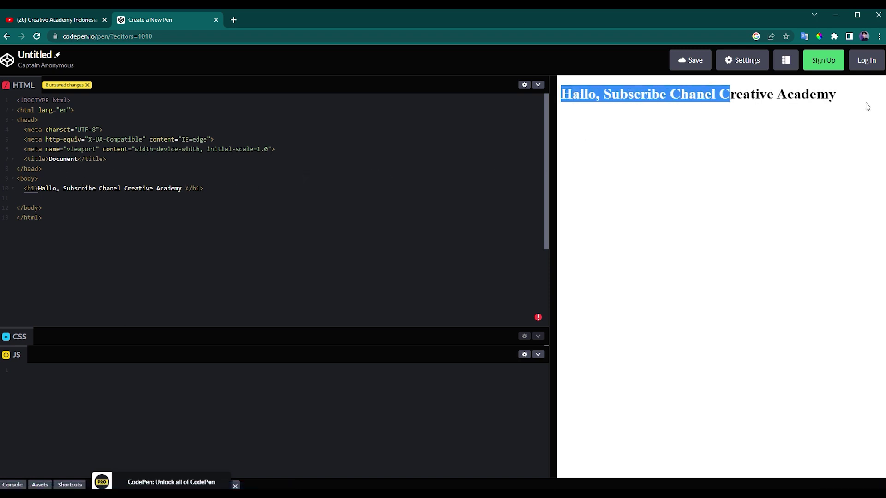
pyautogui.click(814, 155)
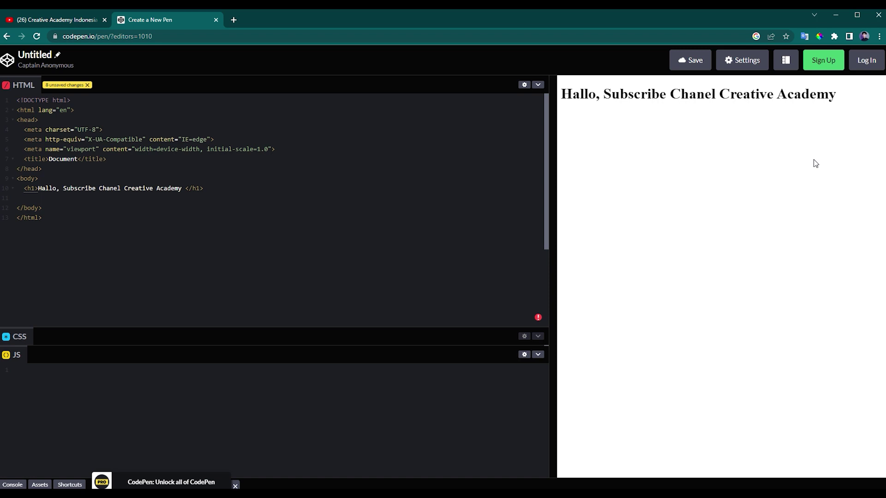
# Step: In a new tab, search for typeitt.js, fixing the typo, and open the TypeIt website
pyautogui.click(234, 20)
pyautogui.write('type')
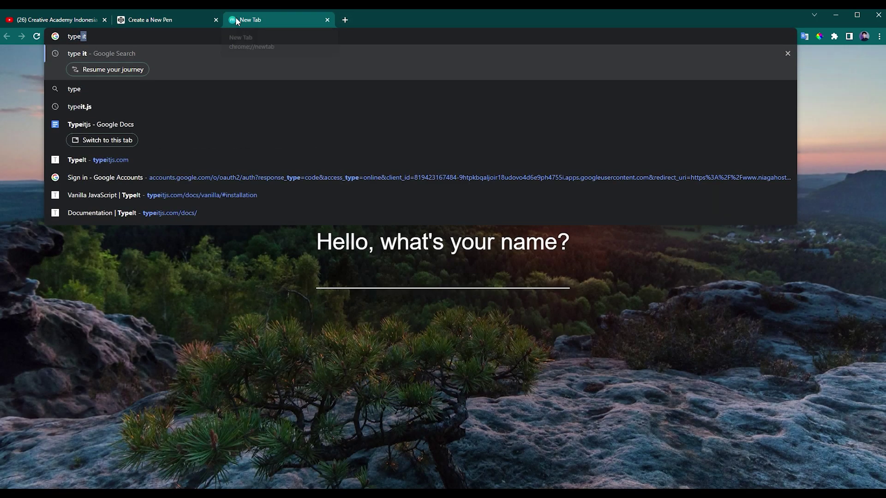
pyautogui.write('itt.')
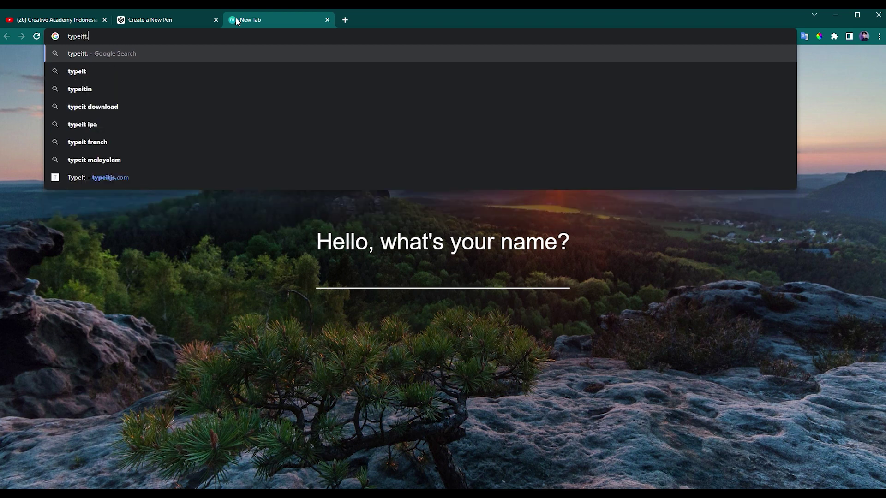
pyautogui.write('sj')
pyautogui.press('Return')
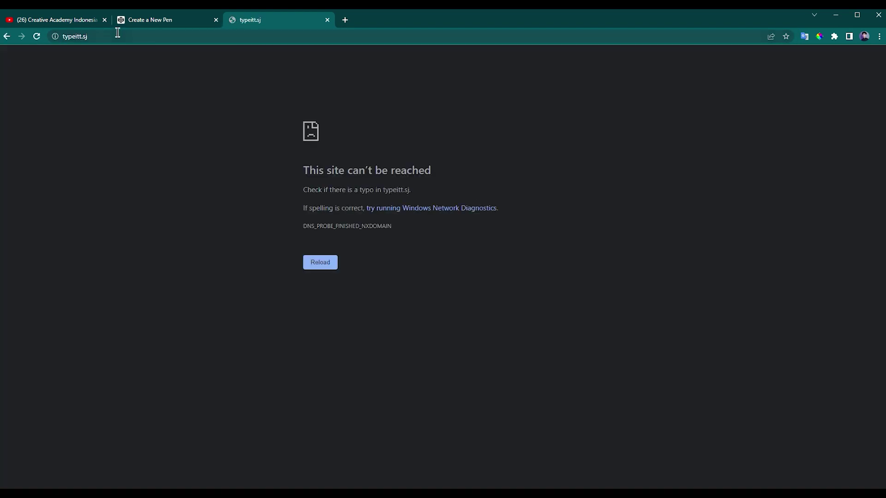
pyautogui.click(118, 33)
pyautogui.press('BackSpace')
pyautogui.press('BackSpace')
pyautogui.write('js')
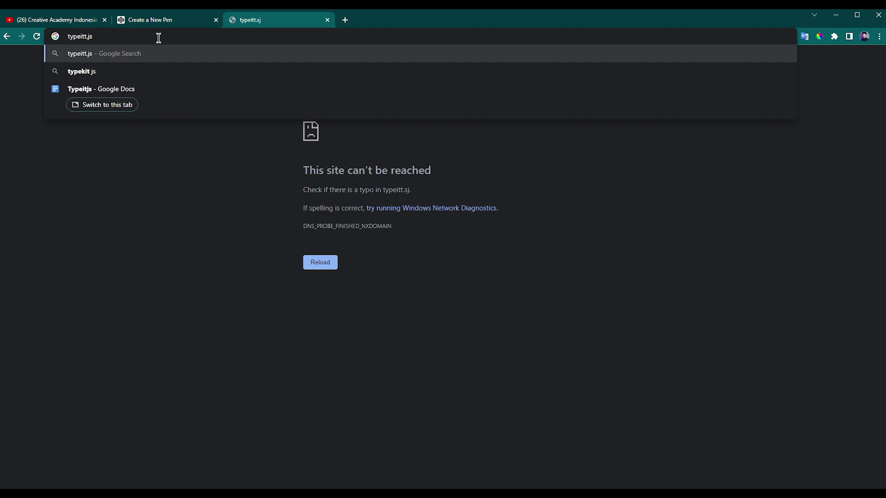
pyautogui.press('Return')
pyautogui.click(113, 196)
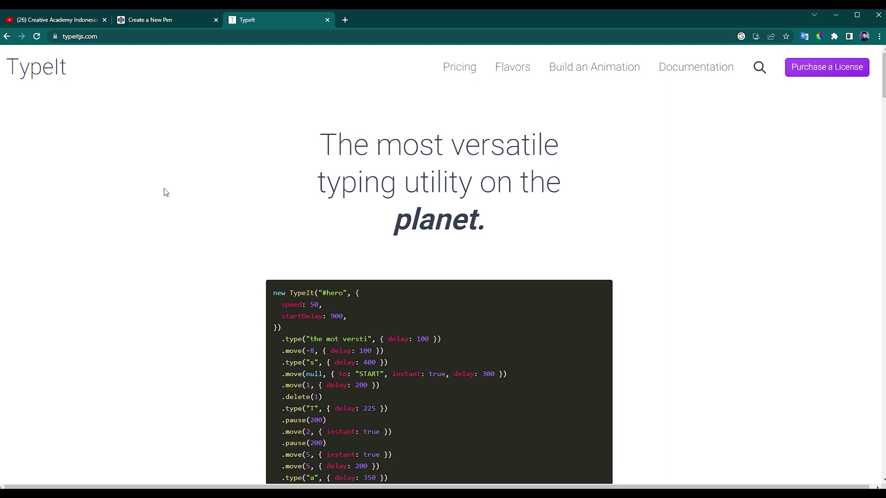
# Step: Scroll through the TypeIt homepage, reviewing its headline and the example TypeIt code sample
pyautogui.scroll(-3, 212, 138)
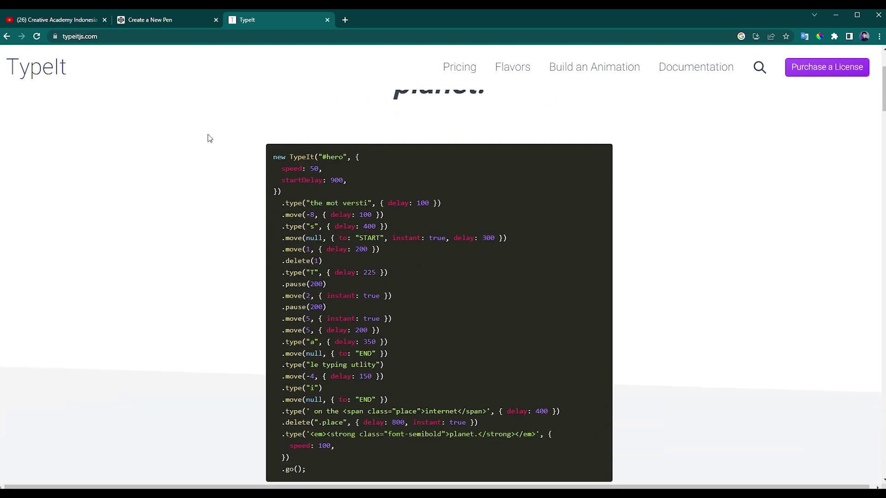
pyautogui.scroll(3, 276, 156)
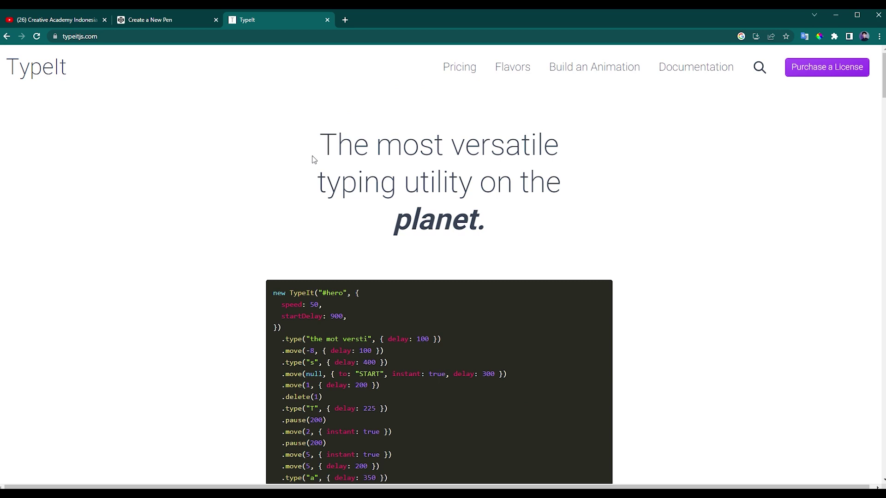
pyautogui.moveTo(322, 139)
pyautogui.mouseDown()
pyautogui.moveTo(500, 221)
pyautogui.moveTo(303, 136)
pyautogui.mouseUp()
pyautogui.click(298, 113)
pyautogui.scroll(-4, 264, 189)
pyautogui.moveTo(272, 108); pyautogui.dragTo(310, 425)
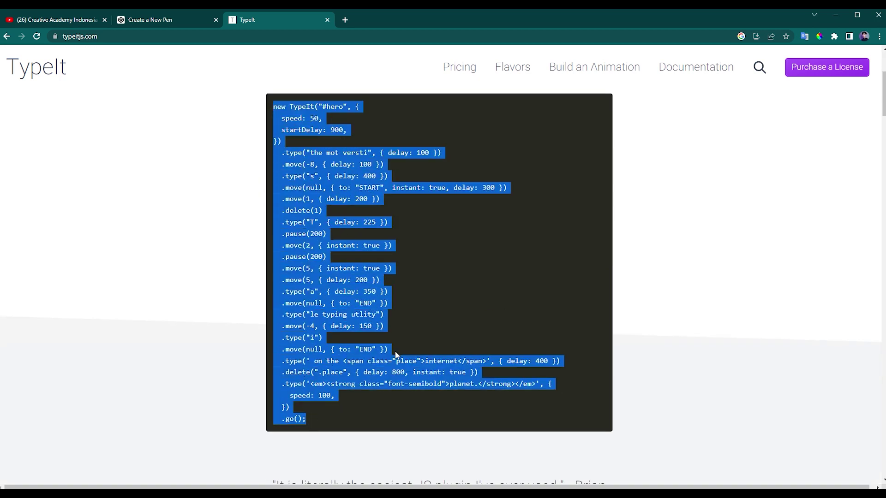
pyautogui.click(401, 220)
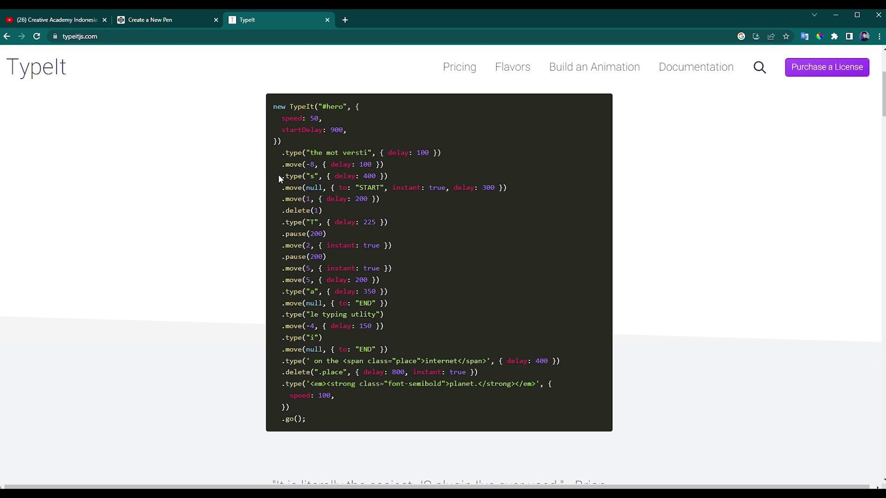
pyautogui.scroll(-7, 277, 157)
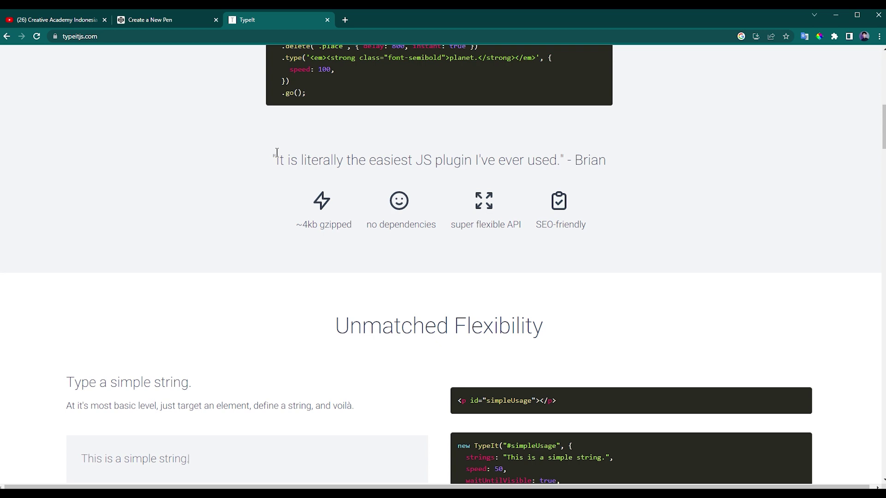
pyautogui.scroll(5, 356, 119)
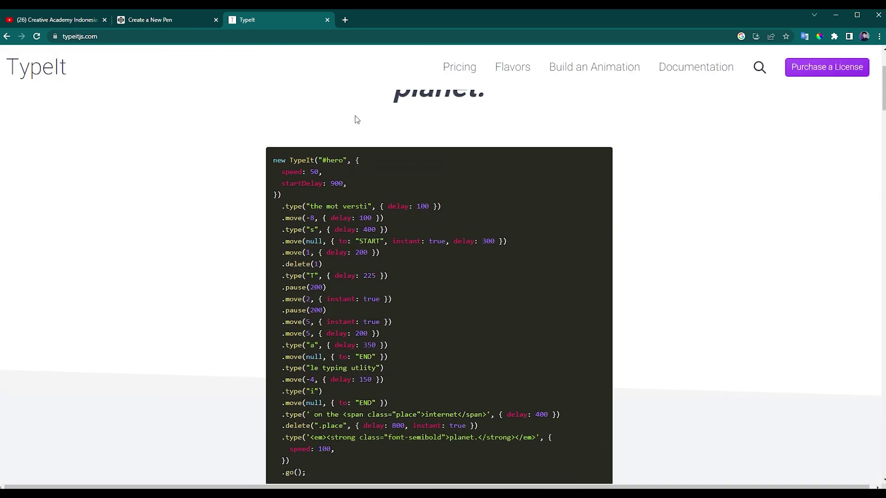
pyautogui.scroll(3, 357, 120)
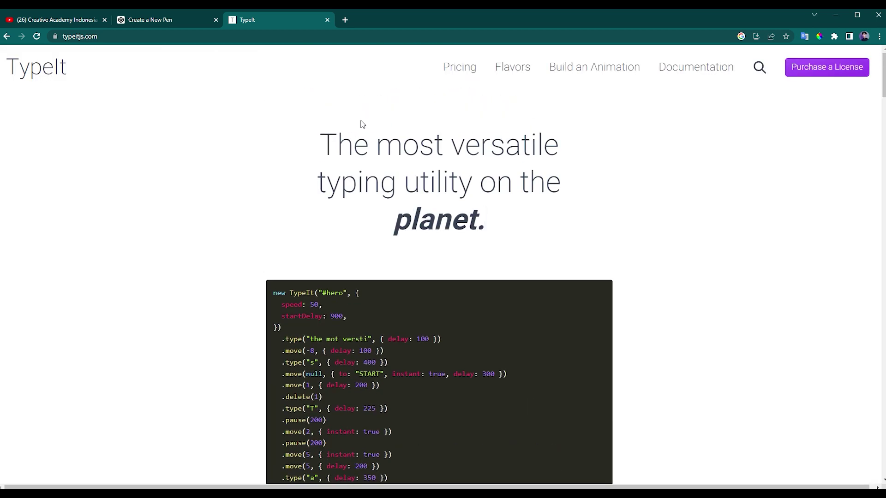
pyautogui.moveTo(696, 67)
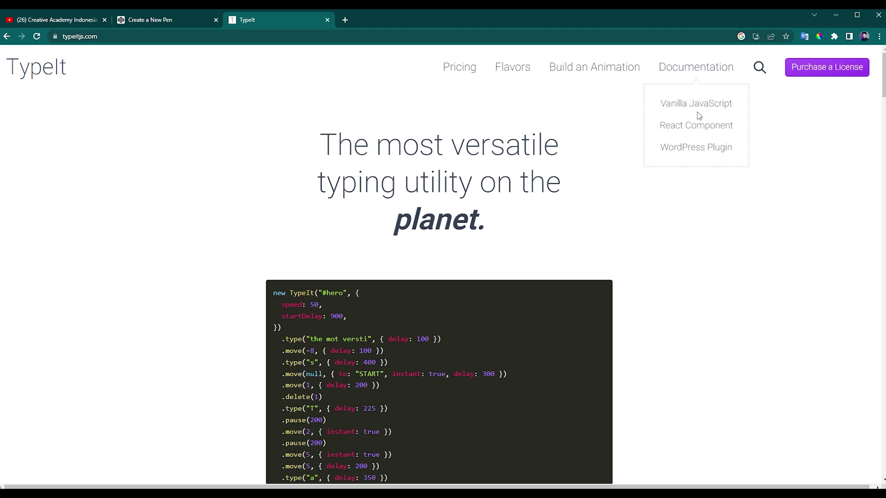
# Step: Open TypeIt's Vanilla JavaScript installation docs, select the CDN script tag, and switch to the CodePen tab
pyautogui.click(688, 104)
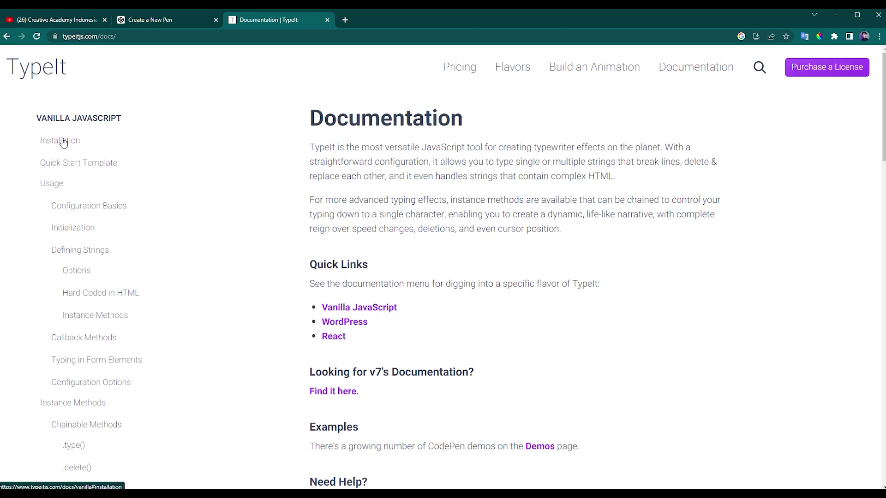
pyautogui.click(64, 142)
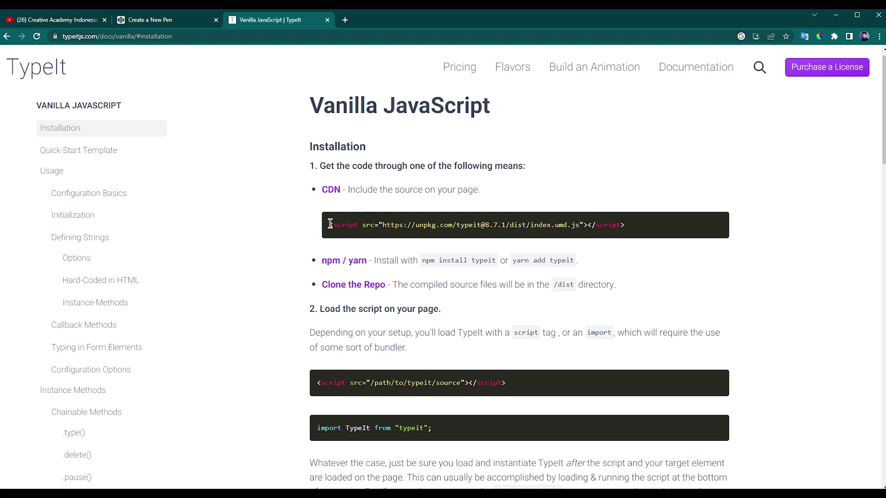
pyautogui.moveTo(627, 226); pyautogui.dragTo(326, 226)
pyautogui.hotkey('ctrl', 'c')
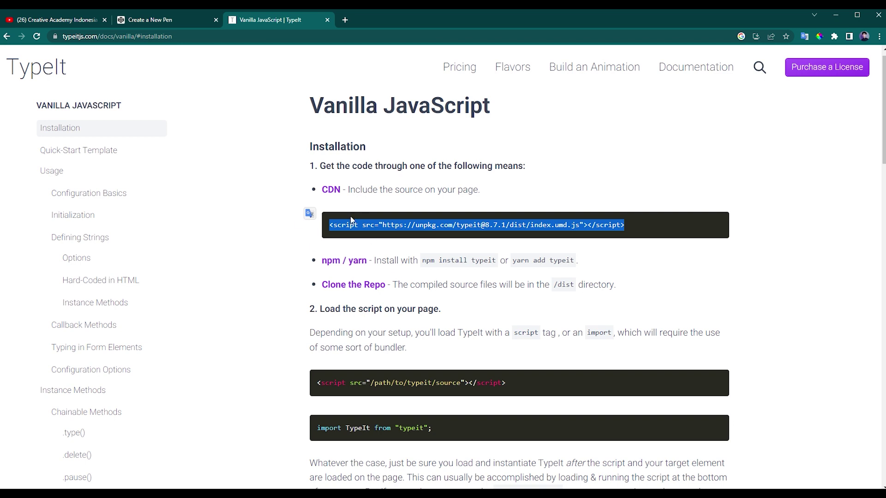
pyautogui.click(149, 21)
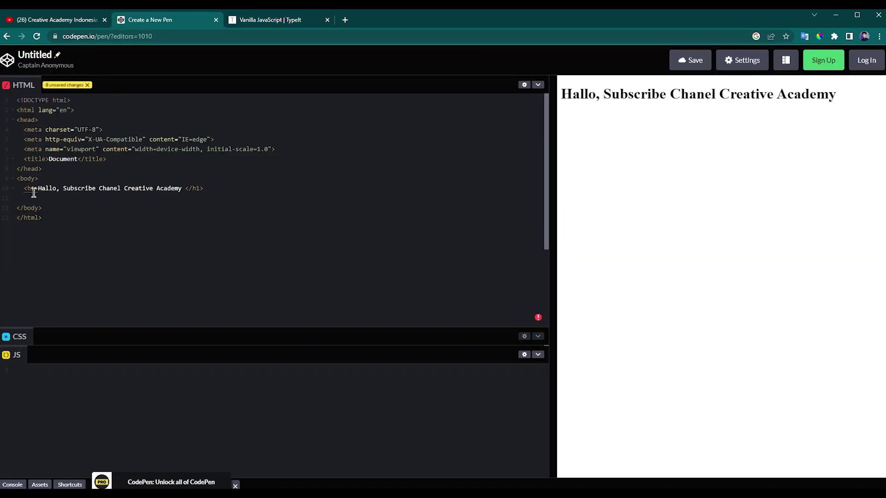
# Step: Paste the TypeIt CDN script tag on a new line below the h1, then return to the docs
pyautogui.press('Return')
pyautogui.press('Return')
pyautogui.hotkey('ctrl', 'v')
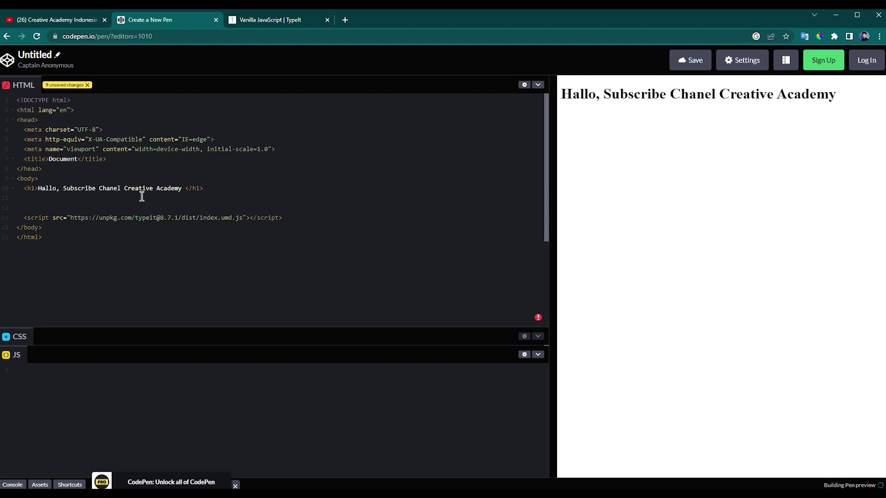
pyautogui.click(249, 21)
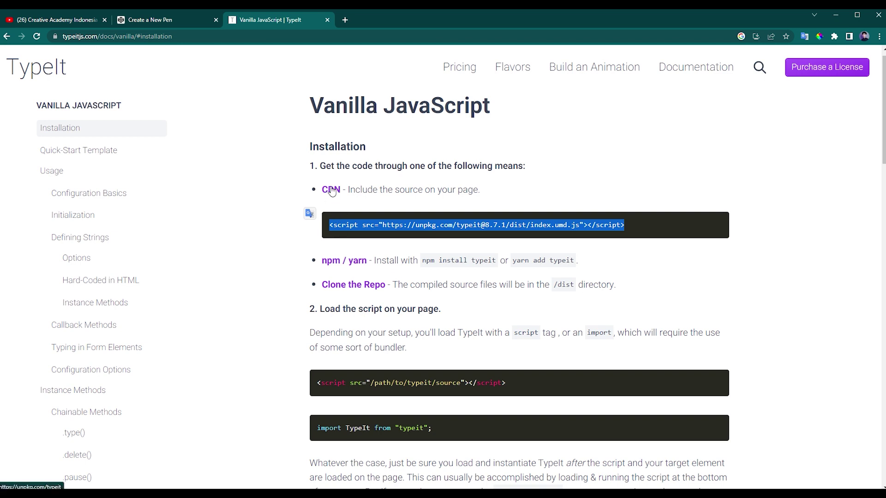
pyautogui.scroll(-3, 333, 190)
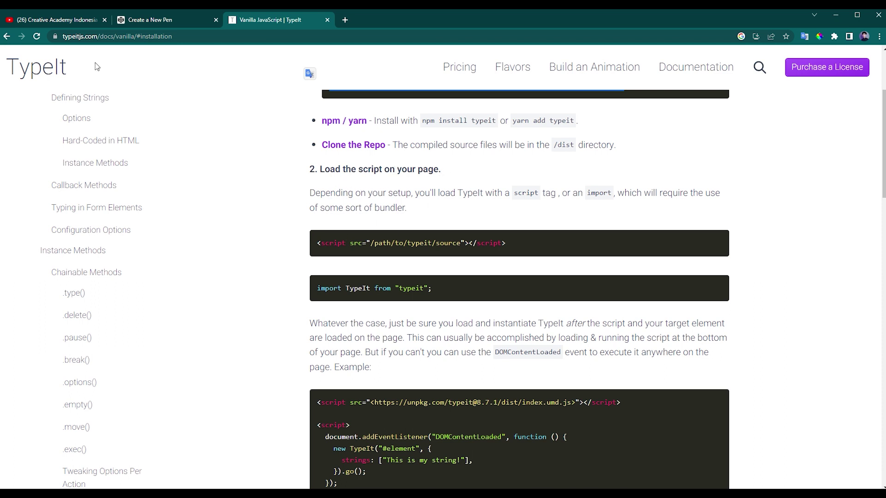
pyautogui.click(186, 20)
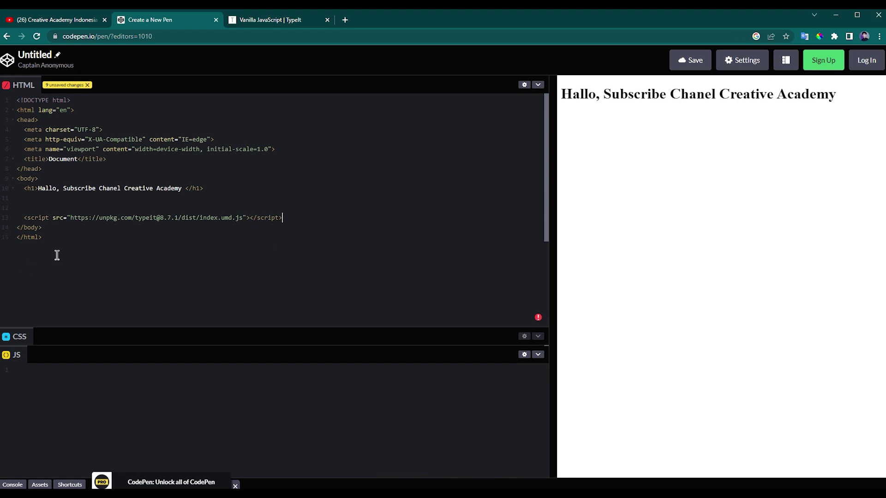
pyautogui.moveTo(296, 218); pyautogui.dragTo(1, 218)
pyautogui.click(269, 19)
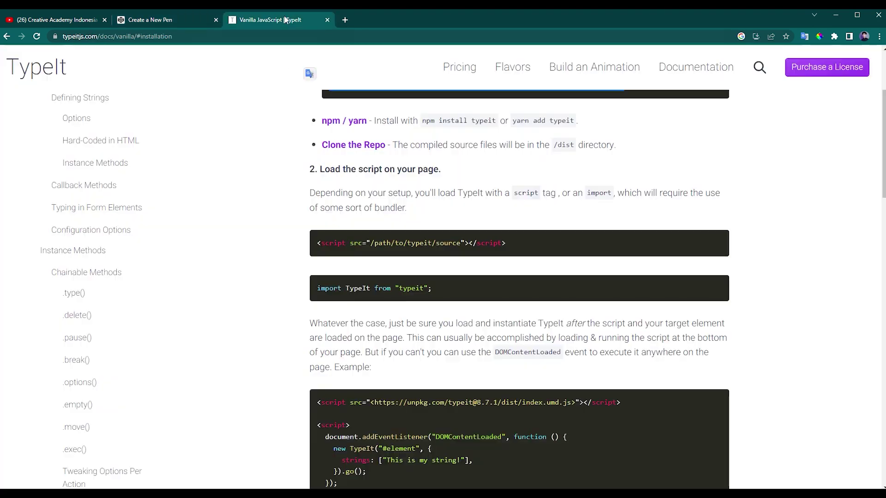
# Step: Select the DOMContentLoaded example code in the docs and bring it back to the CodePen editor
pyautogui.scroll(-2, 412, 220)
pyautogui.scroll(-2, 411, 218)
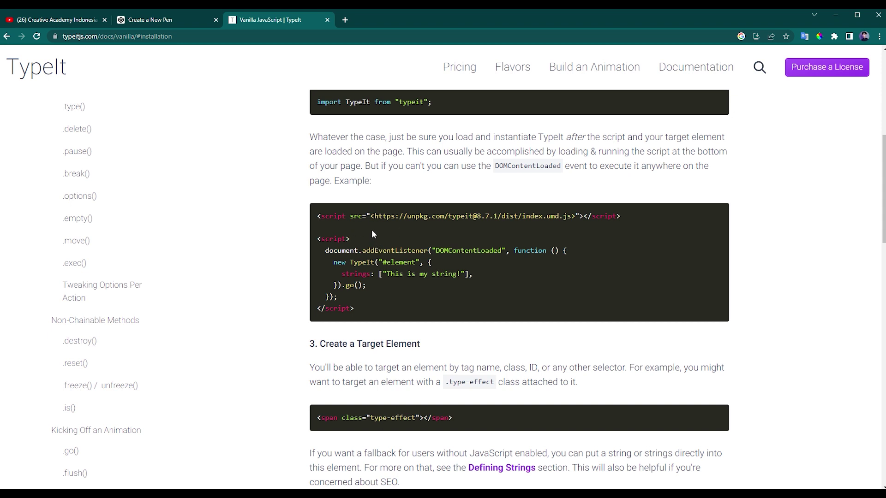
pyautogui.moveTo(338, 298); pyautogui.dragTo(324, 252)
pyautogui.hotkey('ctrl', 'c')
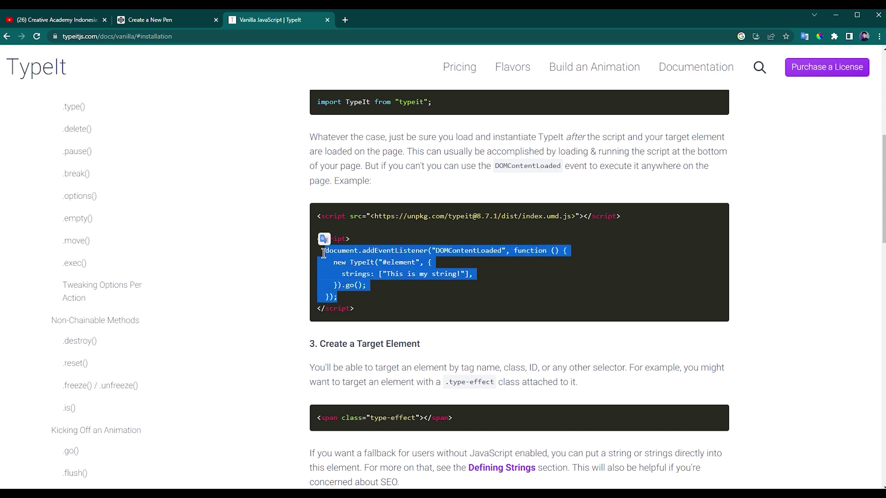
pyautogui.click(144, 20)
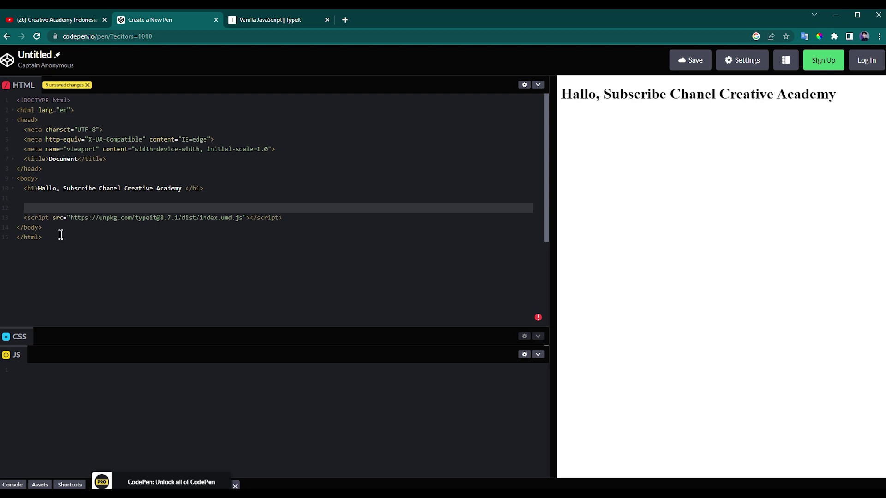
pyautogui.click(31, 371)
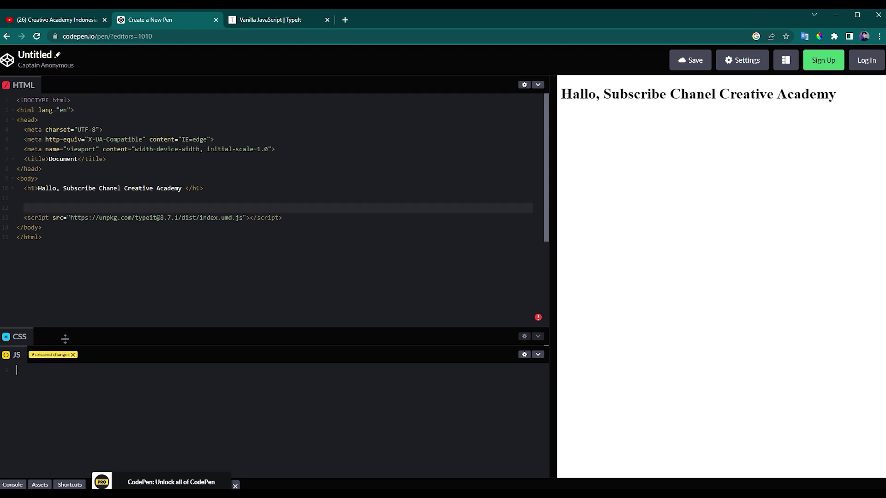
pyautogui.click(319, 217)
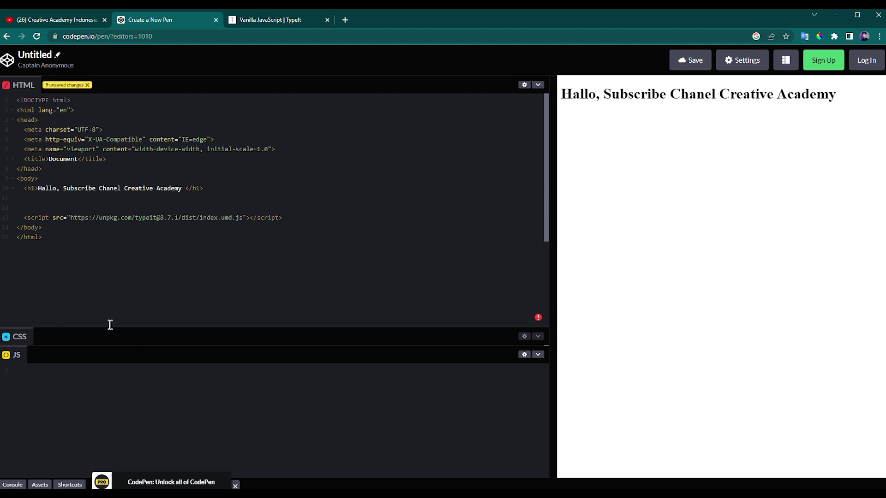
# Step: Enlarge the JS editor, paste the DOMContentLoaded snippet, and outdent the TypeIt call lines
pyautogui.moveTo(84, 340); pyautogui.dragTo(87, 288)
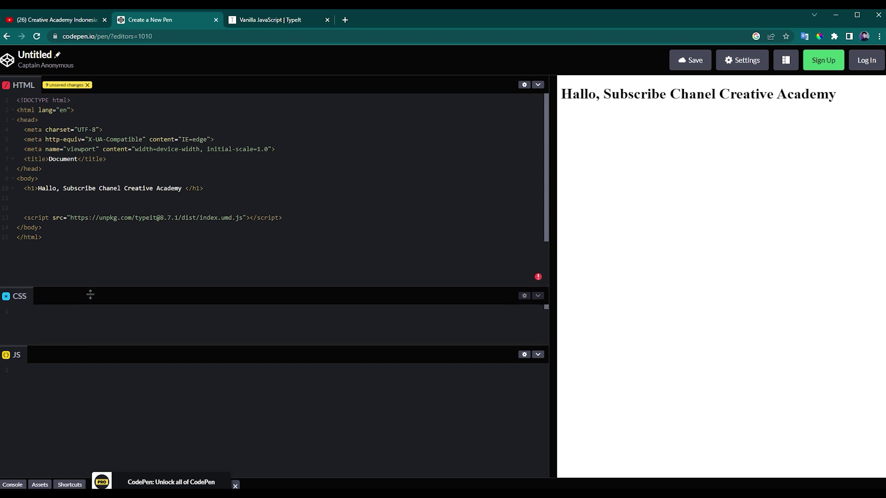
pyautogui.moveTo(81, 354); pyautogui.dragTo(87, 301)
pyautogui.click(76, 345)
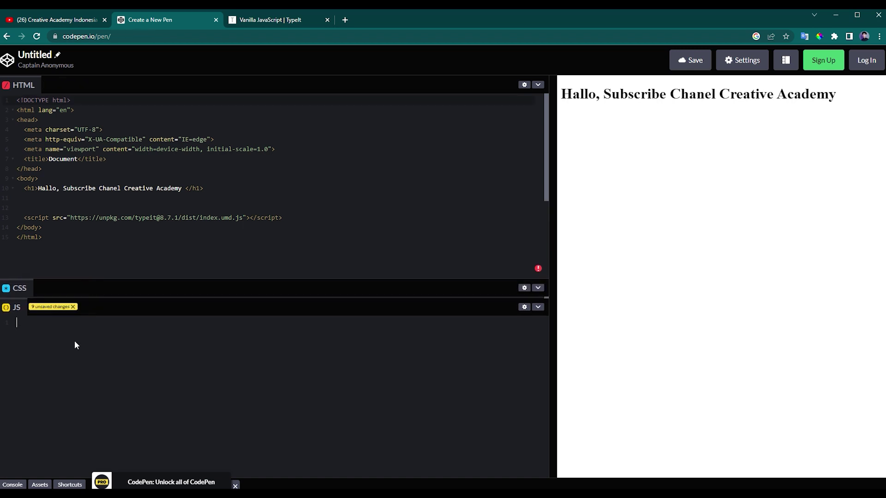
pyautogui.hotkey('ctrl', 'v')
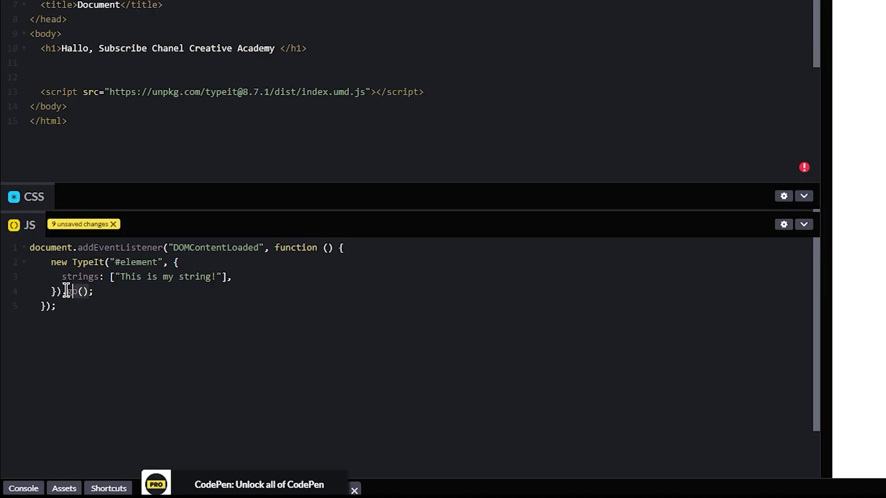
pyautogui.moveTo(78, 311); pyautogui.dragTo(68, 264)
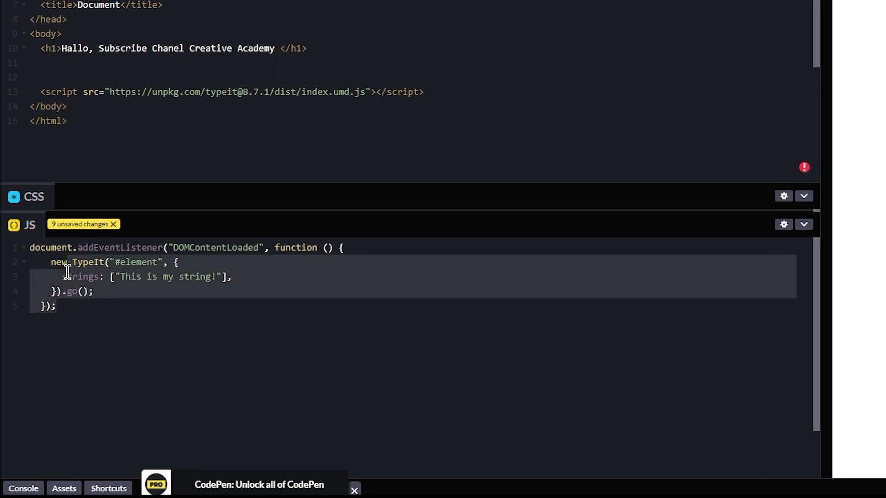
pyautogui.hotkey('shift', 'Tab')
pyautogui.click(70, 314)
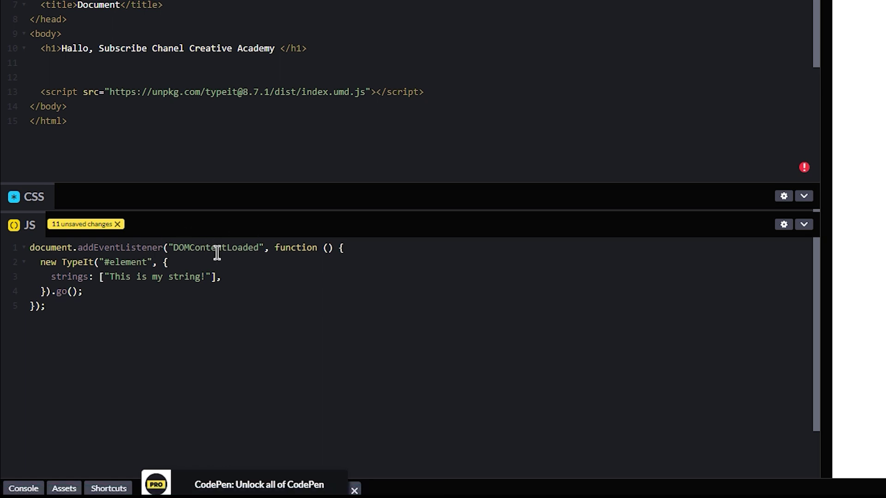
# Step: Add blank lines before and after the TypeIt call, then select its '#element' selector
pyautogui.moveTo(274, 248)
pyautogui.mouseDown()
pyautogui.moveTo(343, 256)
pyautogui.moveTo(93, 300)
pyautogui.mouseUp()
pyautogui.click(93, 302)
pyautogui.click(360, 245)
pyautogui.press('Return')
pyautogui.click(118, 305)
pyautogui.press('Return')
pyautogui.click(84, 306)
pyautogui.keyDown('shift'); pyautogui.click(27, 277); pyautogui.keyUp('shift')
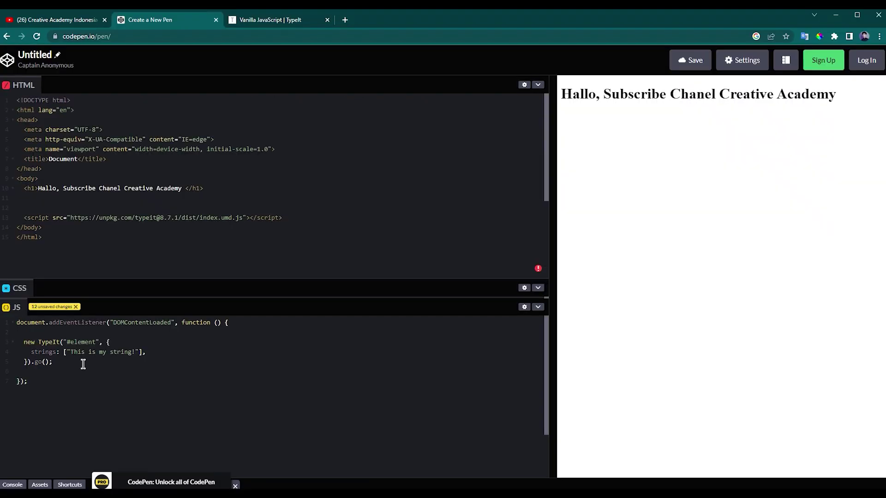
pyautogui.click(84, 364)
pyautogui.doubleClick(48, 342)
# Step: Add the id 'typing' to the h1 heading in the HTML
pyautogui.doubleClick(76, 344)
pyautogui.moveTo(30, 352); pyautogui.dragTo(161, 351)
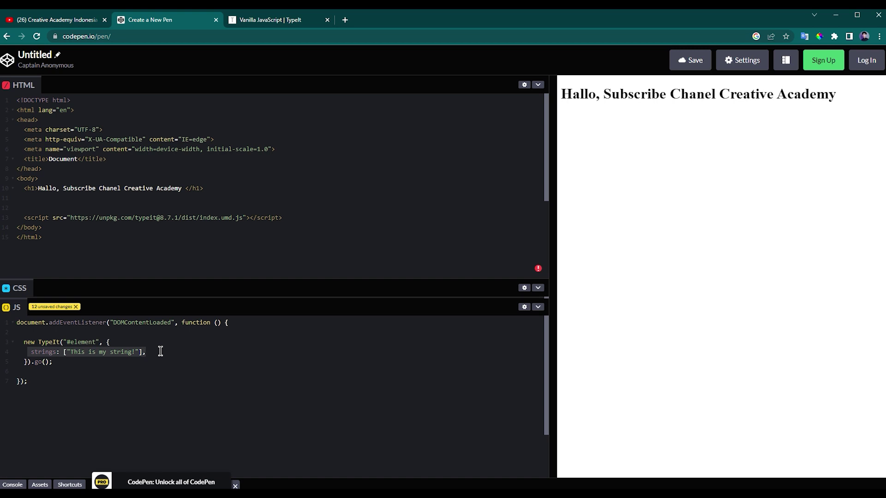
pyautogui.doubleClick(75, 343)
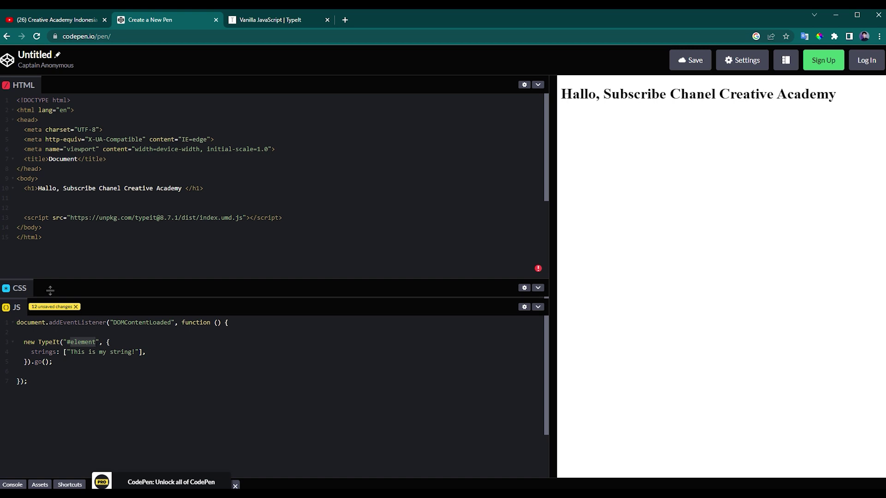
pyautogui.doubleClick(31, 189)
pyautogui.click(31, 189)
pyautogui.write('id=""')
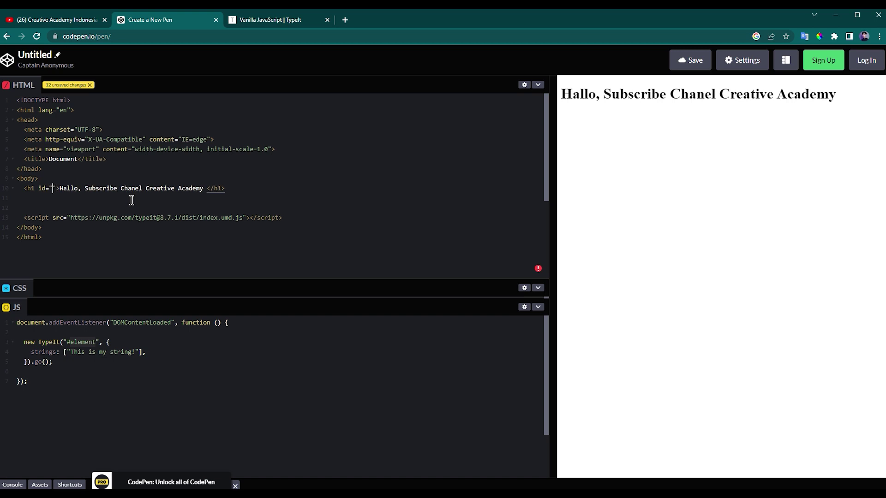
pyautogui.write('typing')
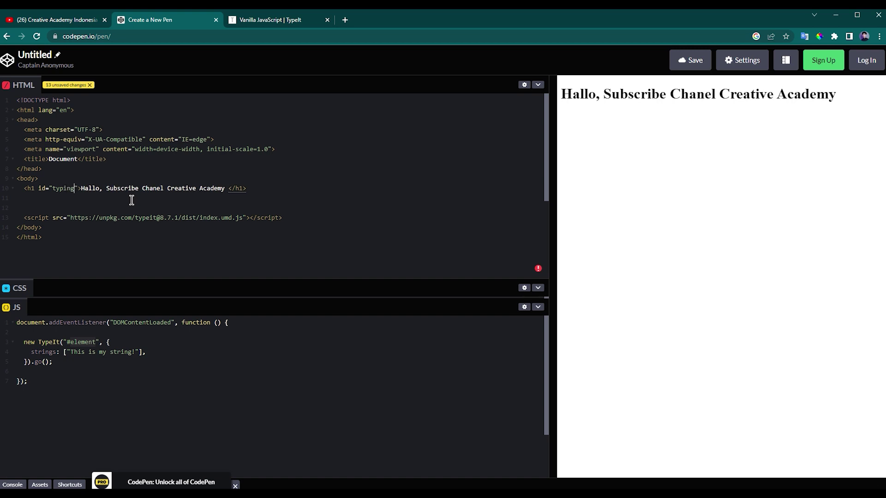
# Step: Change the TypeIt selector to '#typing' so it targets the heading
pyautogui.doubleClick(81, 342)
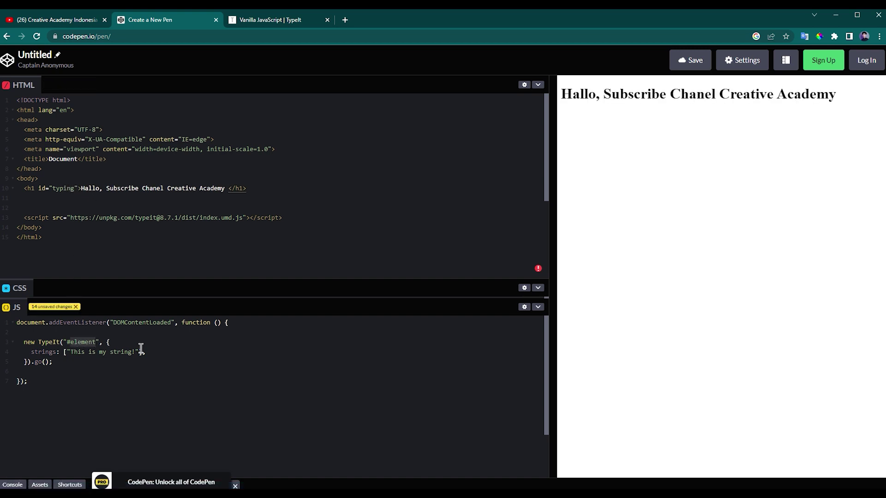
pyautogui.write('typing')
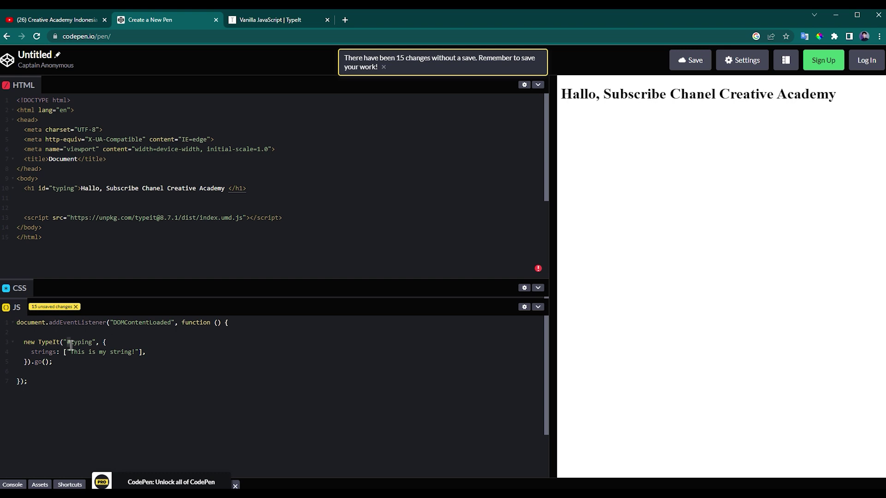
pyautogui.click(339, 198)
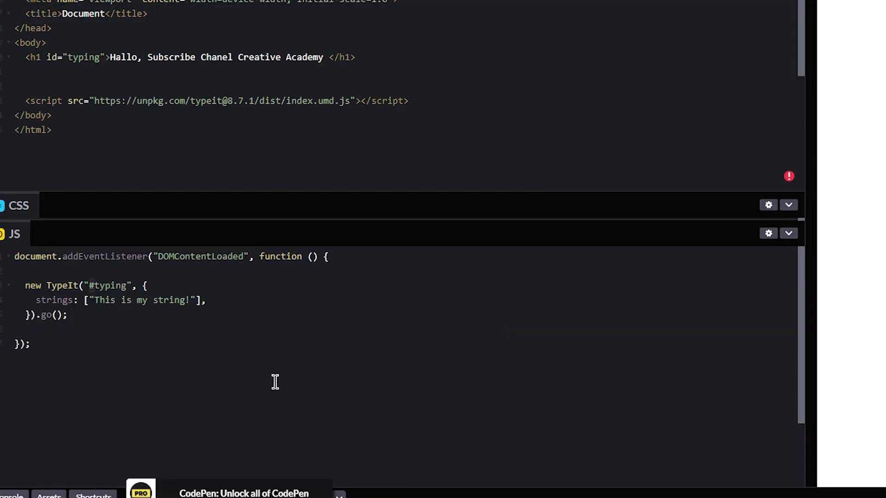
# Step: Rerun the preview, then select the h1 text 'Hallo, Subscribe Chanel Creative Academy' to compare
pyautogui.click(275, 382)
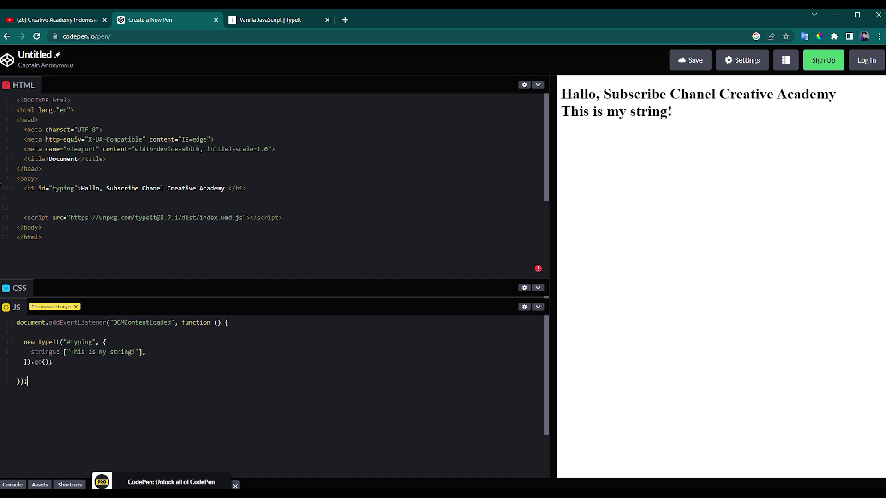
pyautogui.moveTo(80, 188); pyautogui.dragTo(228, 189)
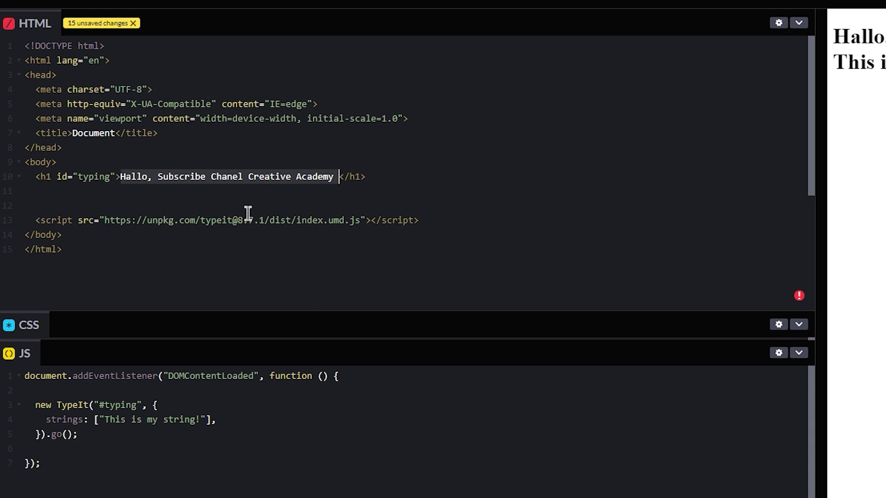
pyautogui.click(120, 177)
pyautogui.moveTo(121, 177); pyautogui.dragTo(336, 176)
pyautogui.hotkey('ctrl', 'c')
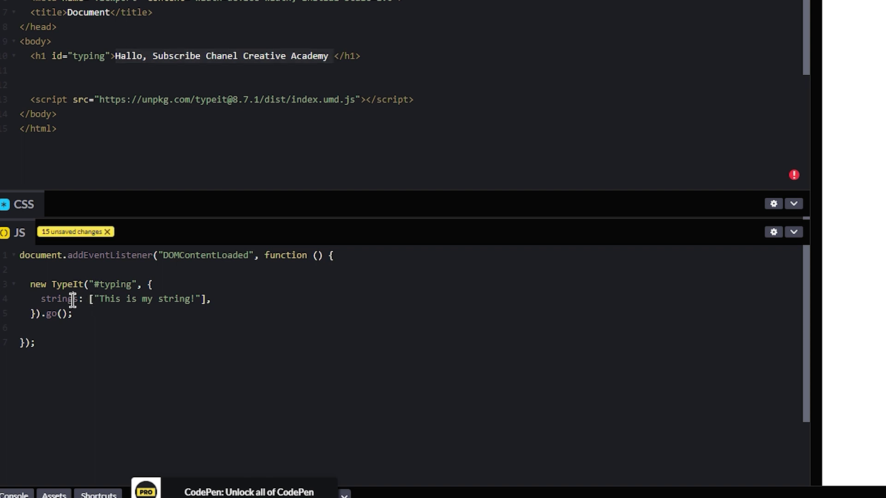
# Step: Remove the text 'Hallo, Subscribe Chanel Creative Academy' from the h1
pyautogui.doubleClick(73, 299)
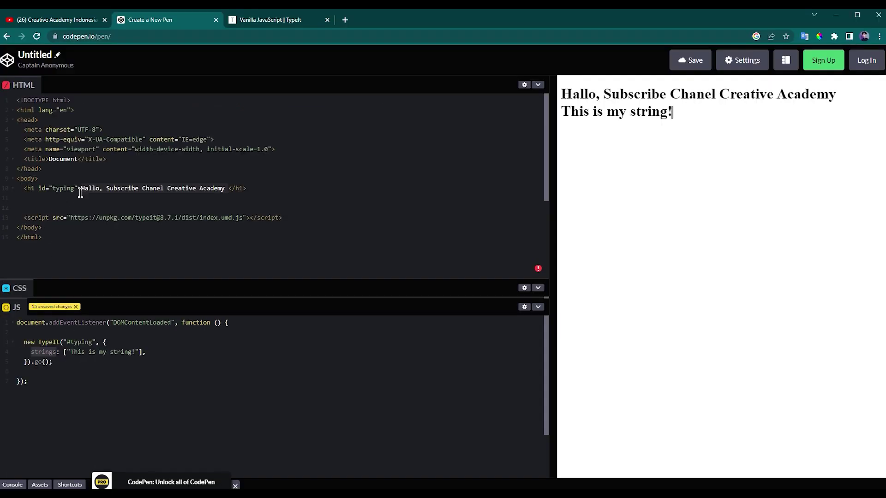
pyautogui.click(79, 189)
pyautogui.click(226, 188)
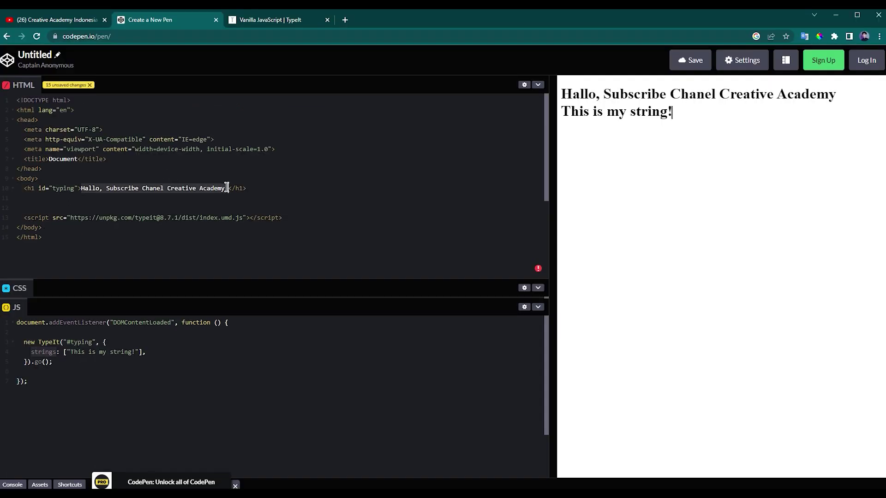
pyautogui.press('BackSpace')
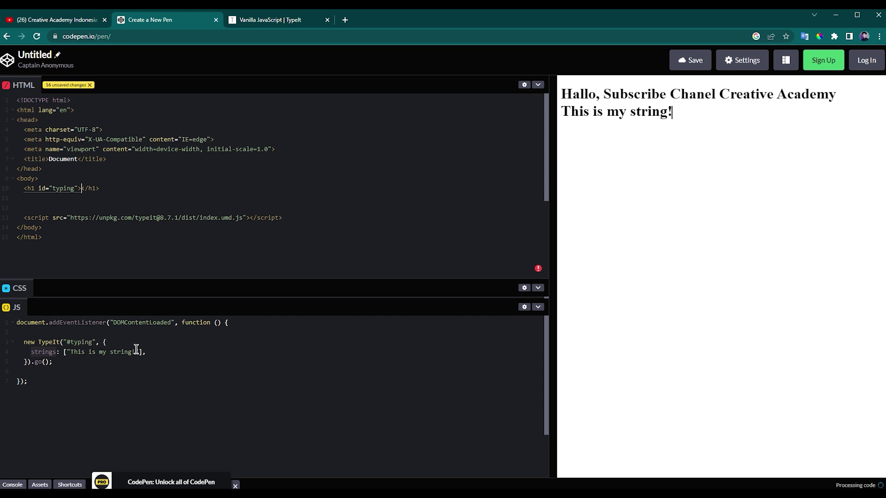
# Step: Paste the heading text over 'This is my string!' as TypeIt's only string
pyautogui.click(137, 351)
pyautogui.moveTo(136, 351); pyautogui.dragTo(71, 351)
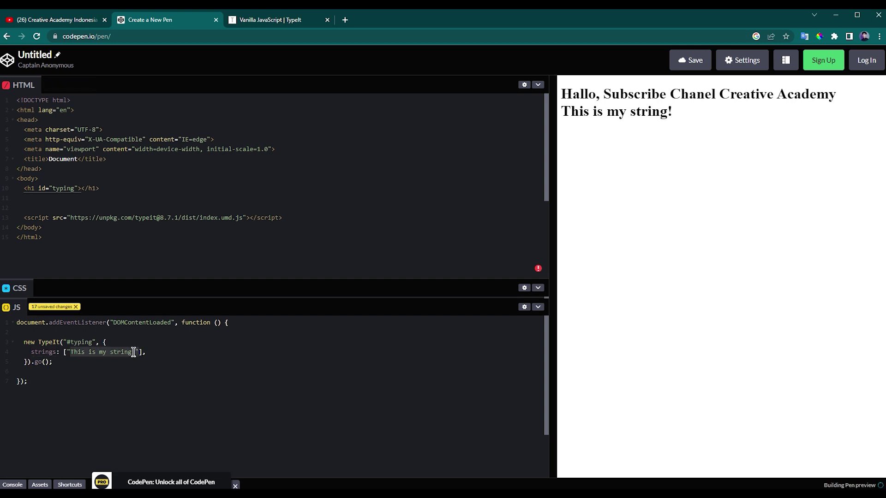
pyautogui.hotkey('ctrl', 'v')
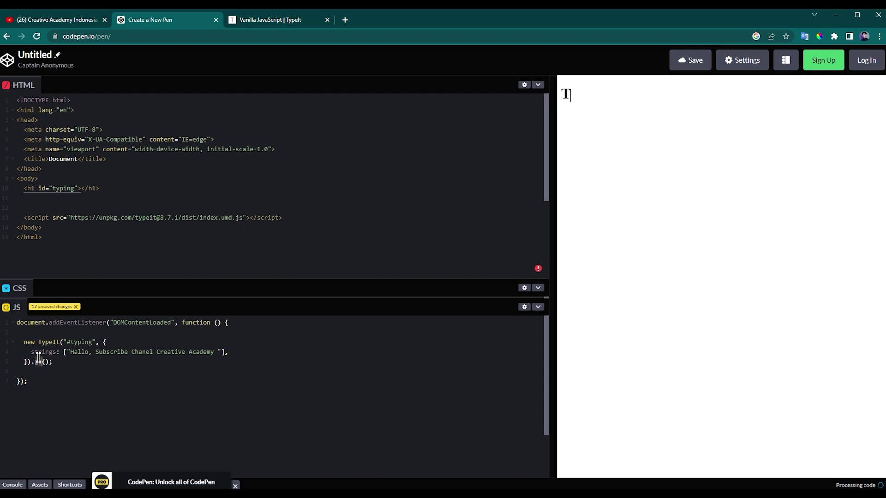
pyautogui.doubleClick(44, 352)
pyautogui.click(334, 238)
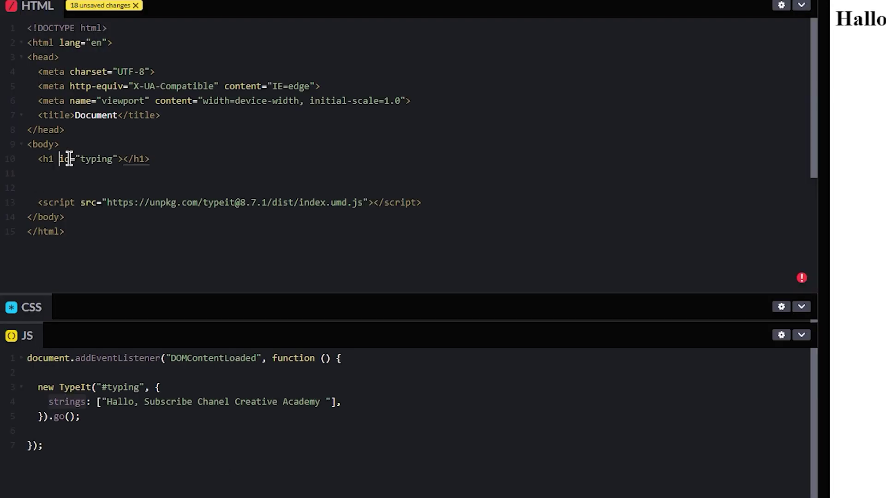
pyautogui.moveTo(39, 189); pyautogui.dragTo(78, 189)
# Step: Rename the h1's id attribute to class and change the TypeIt selector to '.typing'
pyautogui.doubleClick(64, 159)
pyautogui.write('class')
pyautogui.click(97, 388)
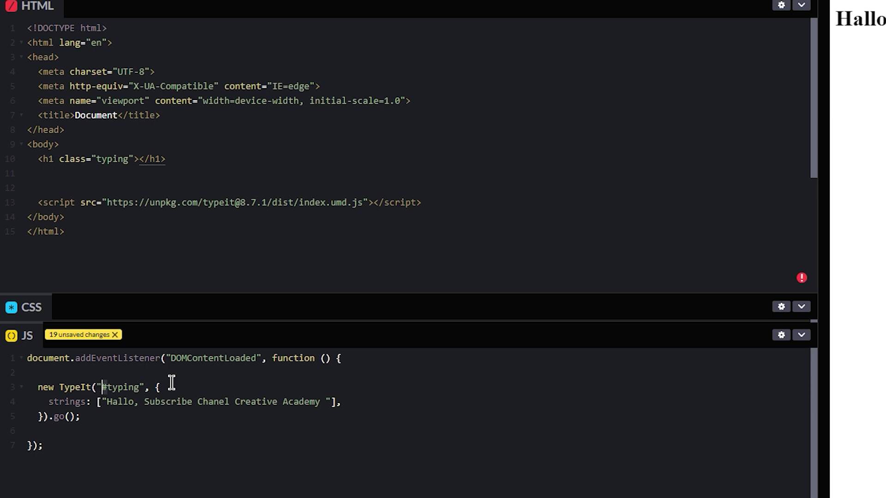
pyautogui.hotkey('shift', 'Right')
pyautogui.write('.')
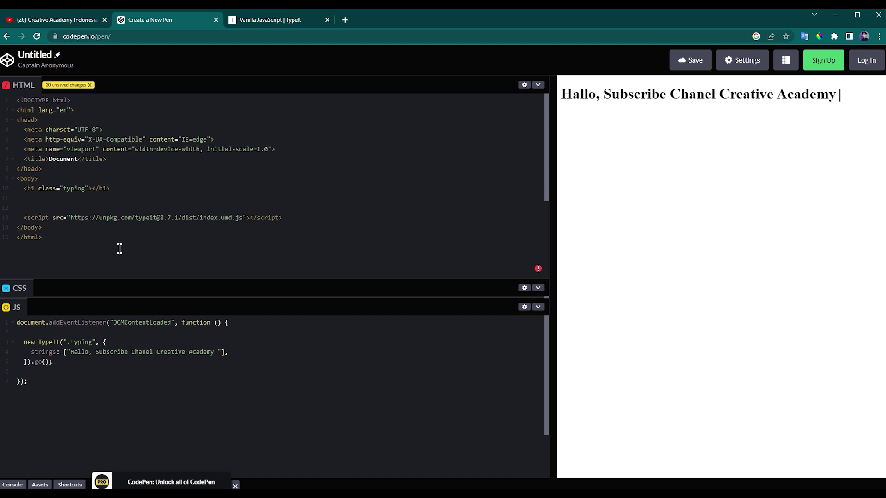
pyautogui.moveTo(37, 188); pyautogui.dragTo(88, 188)
# Step: Replace the h1's class attribute with data-type="typing"
pyautogui.press('BackSpace')
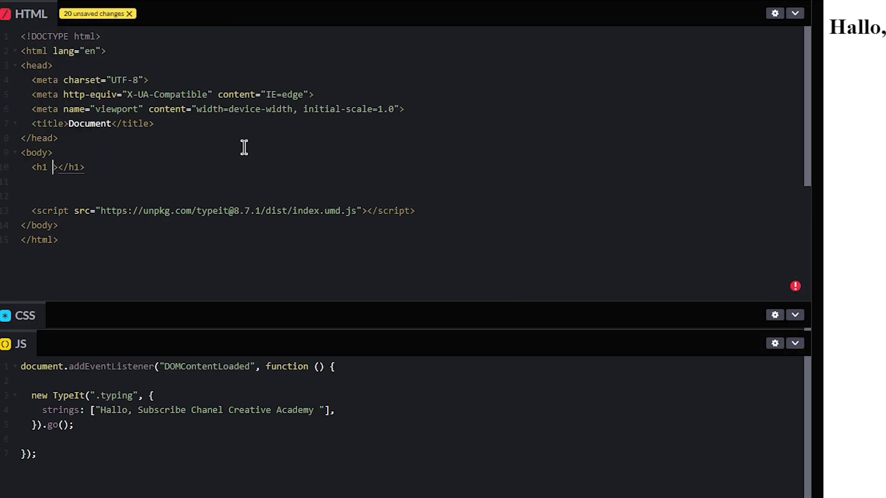
pyautogui.write('attribute')
pyautogui.write('="')
pyautogui.press('BackSpace')
pyautogui.press('BackSpace')
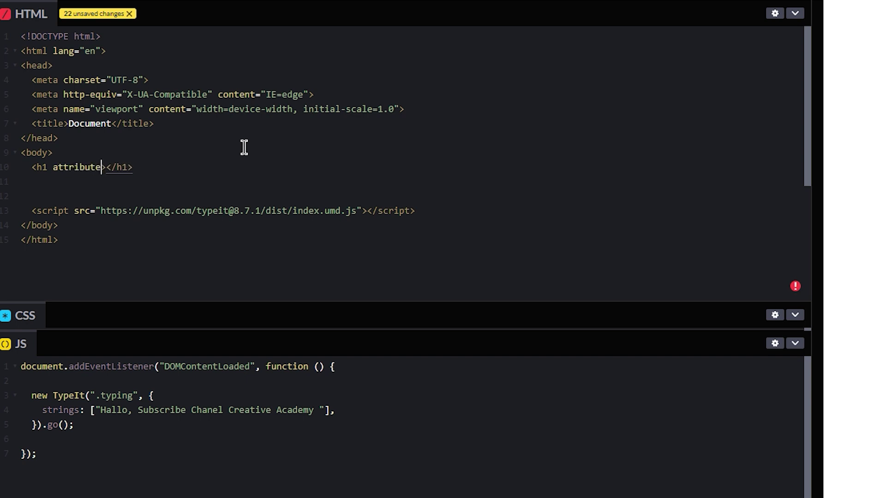
pyautogui.press('BackSpace')
pyautogui.press('BackSpace')
pyautogui.press('BackSpace')
pyautogui.write('data-type="')
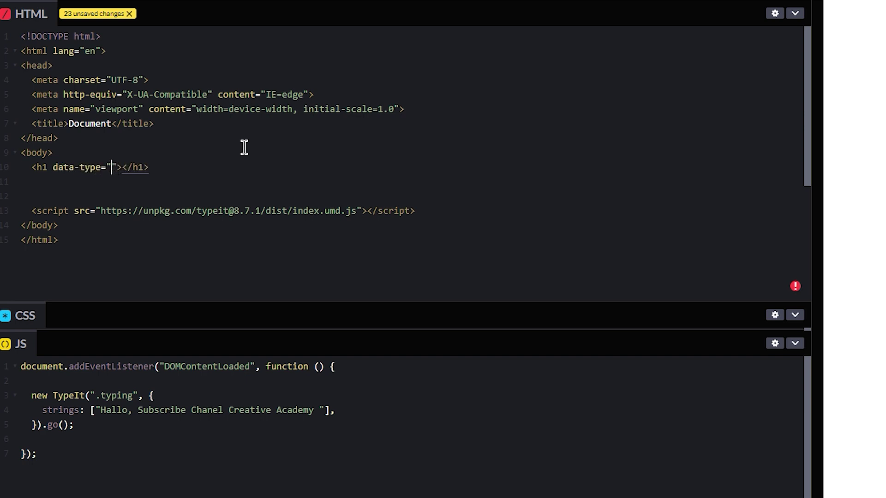
pyautogui.write('typing')
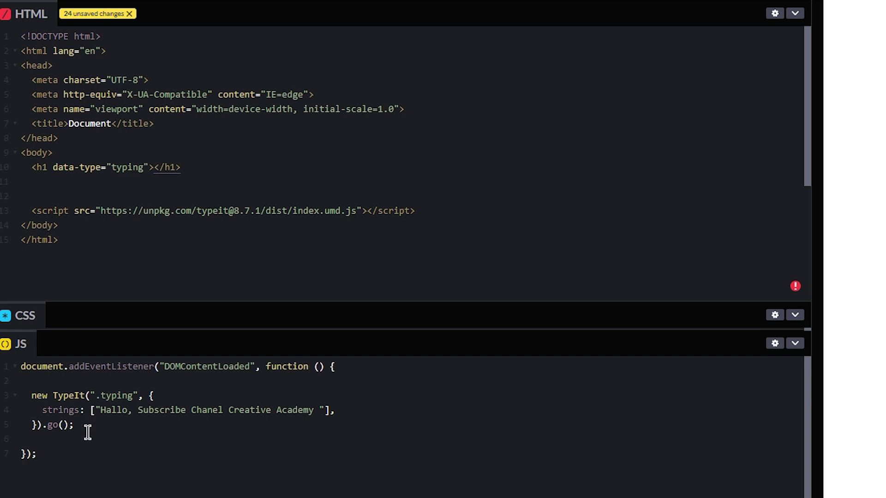
# Step: Change the TypeIt selector to [data-type='typing'] with single inner quotes and rerun the preview
pyautogui.click(95, 395)
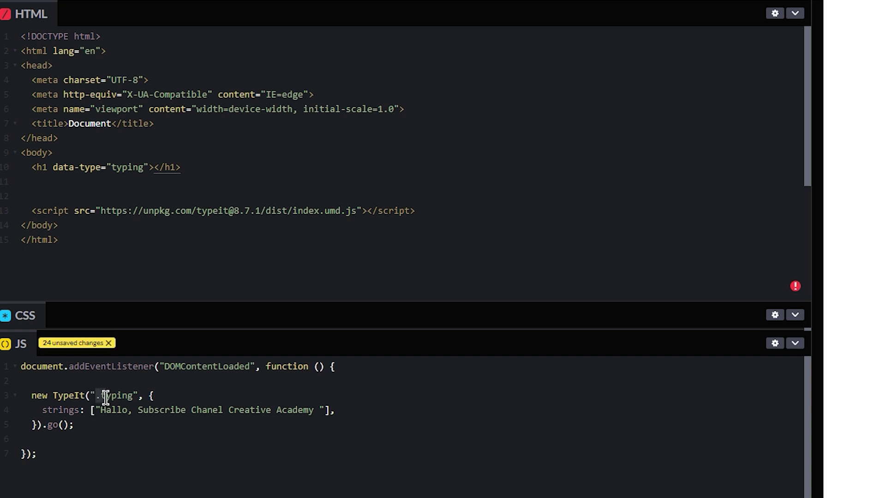
pyautogui.hotkey('shift', 'Right')
pyautogui.hotkey('shift', 'Right')
pyautogui.press('BackSpace')
pyautogui.write('[')
pyautogui.write('data-type="')
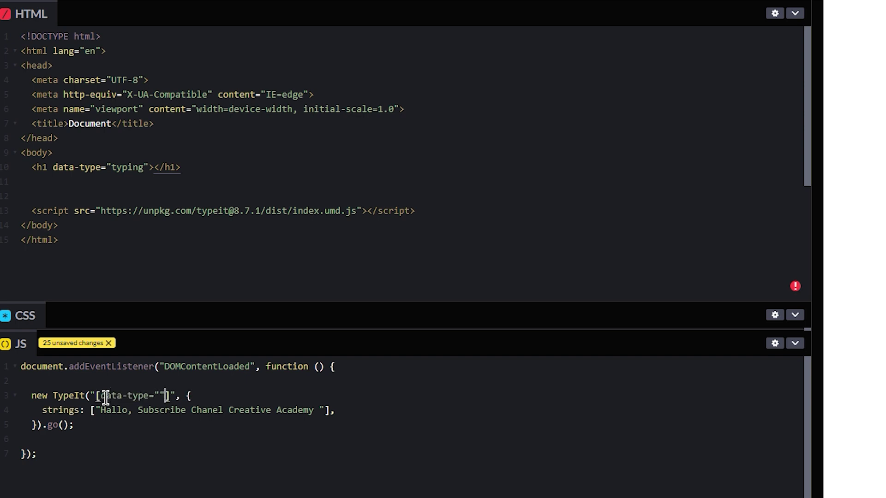
pyautogui.write('typing')
pyautogui.click(203, 396)
pyautogui.press('BackSpace')
pyautogui.write("'")
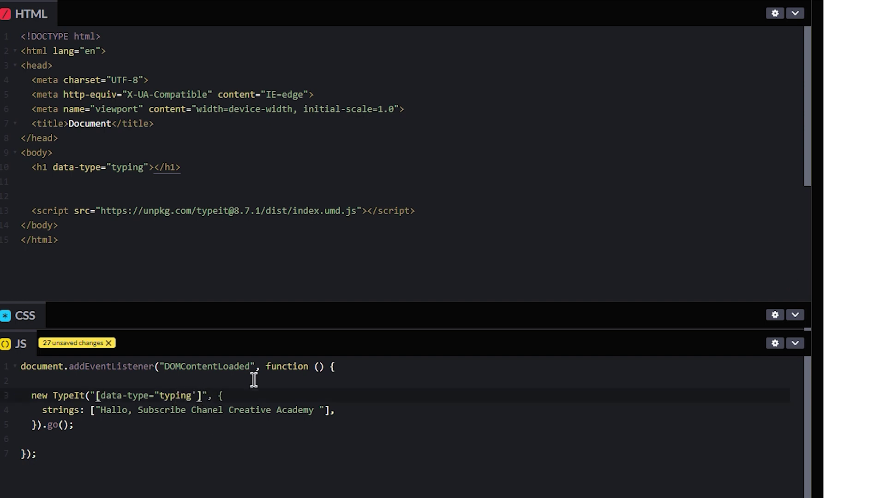
pyautogui.press('Right')
pyautogui.press('Left')
pyautogui.press('Left')
pyautogui.press('Left')
pyautogui.press('Left')
pyautogui.press('Left')
pyautogui.press('BackSpace')
pyautogui.write("'")
pyautogui.click(471, 180)
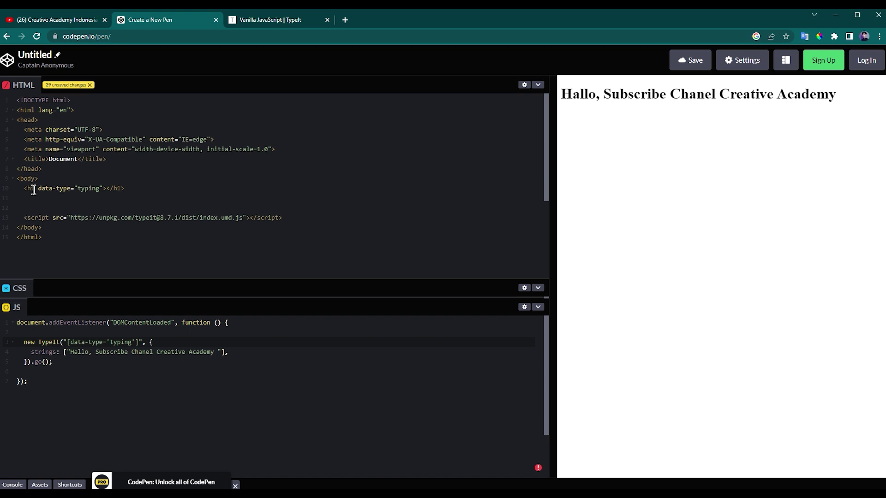
# Step: Strip the data-type attribute from the h1 and target it with document.querySelector('h1') in TypeIt
pyautogui.moveTo(34, 189); pyautogui.dragTo(101, 189)
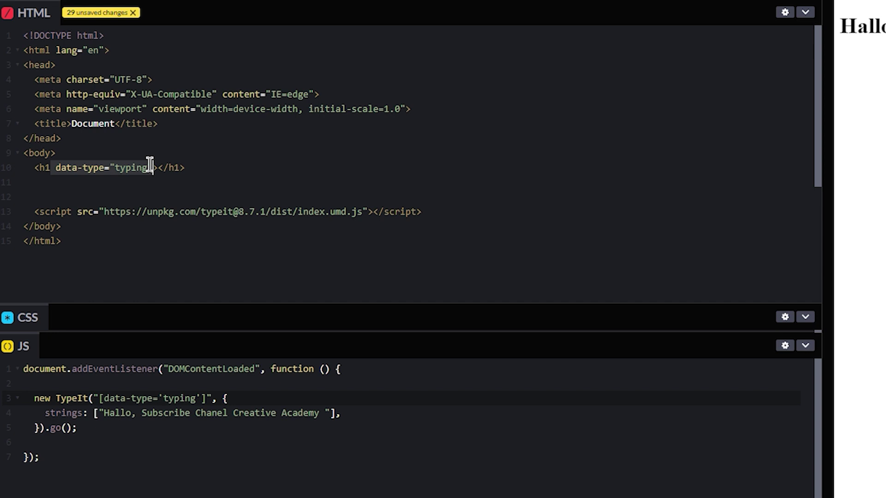
pyautogui.press('BackSpace')
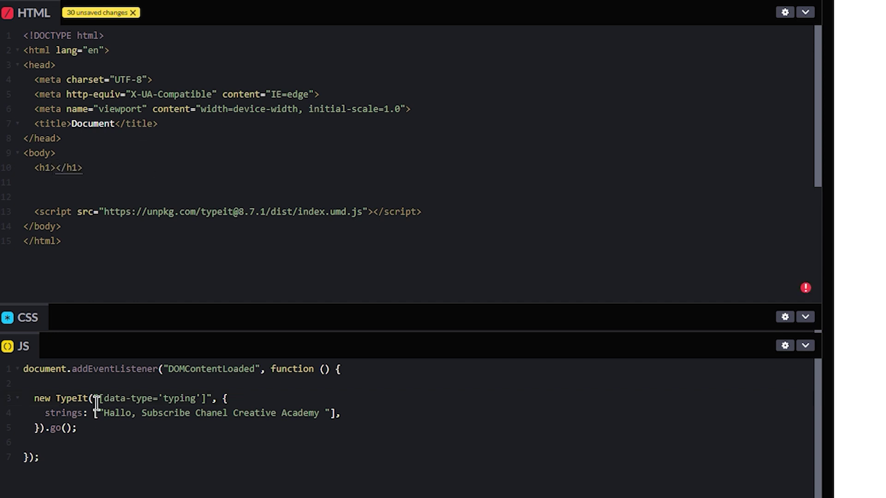
pyautogui.moveTo(94, 399); pyautogui.dragTo(224, 401)
pyautogui.press('BackSpace')
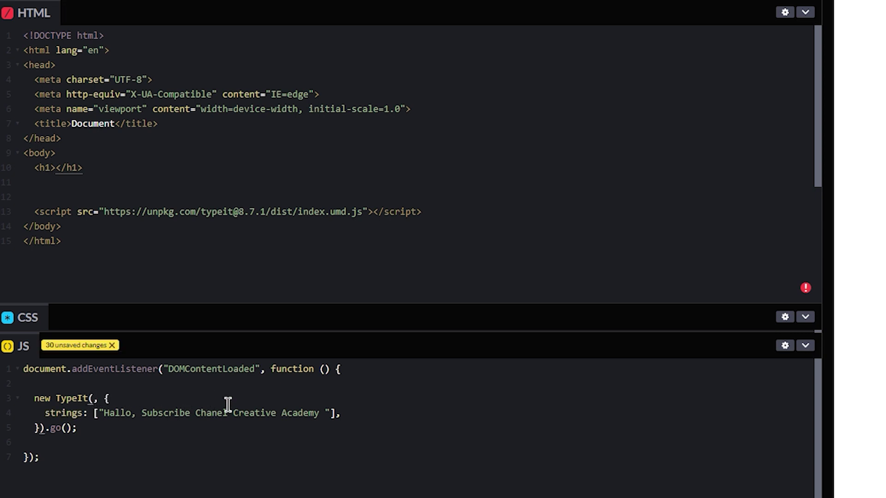
pyautogui.write('document.querySelector()')
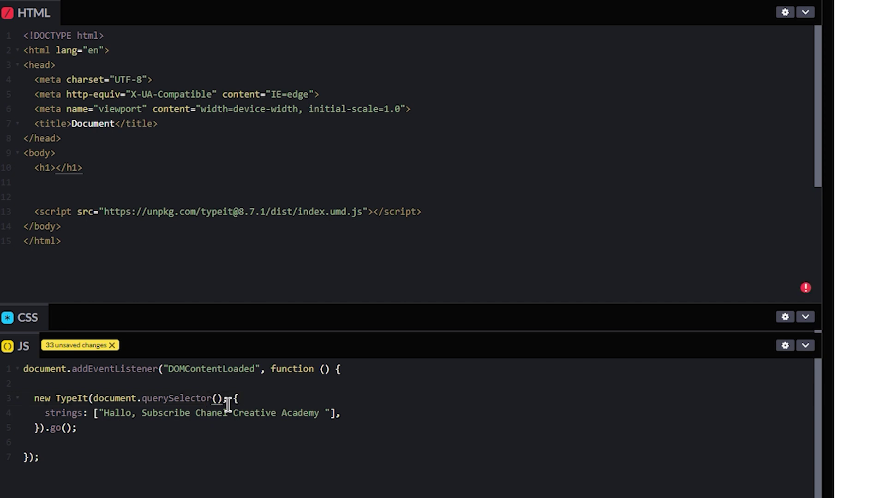
pyautogui.write('h1')
pyautogui.click(468, 197)
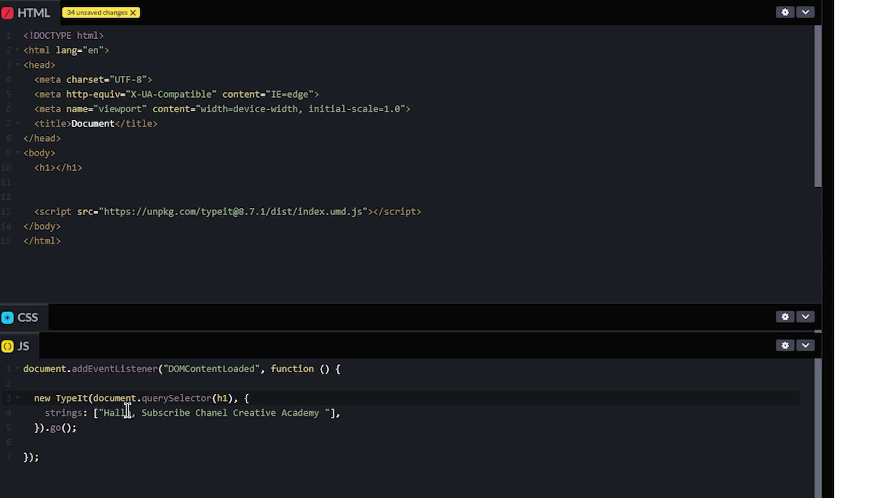
pyautogui.doubleClick(223, 399)
pyautogui.write("'h1")
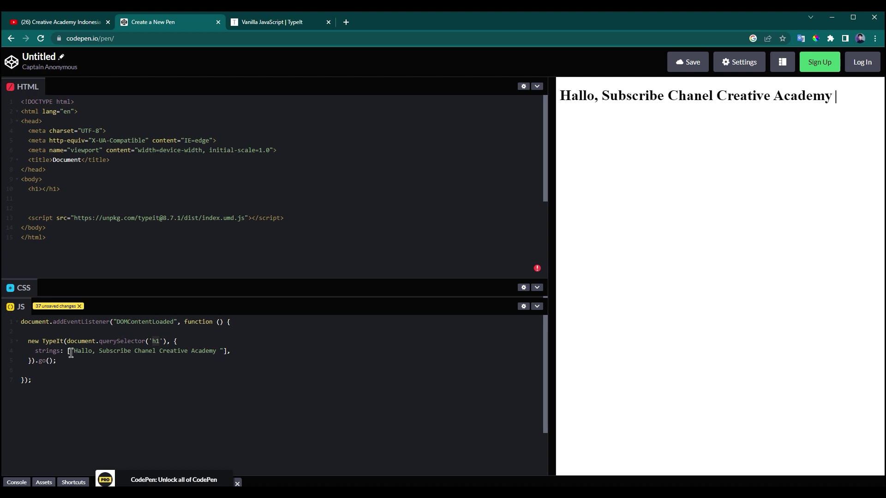
pyautogui.click(41, 190)
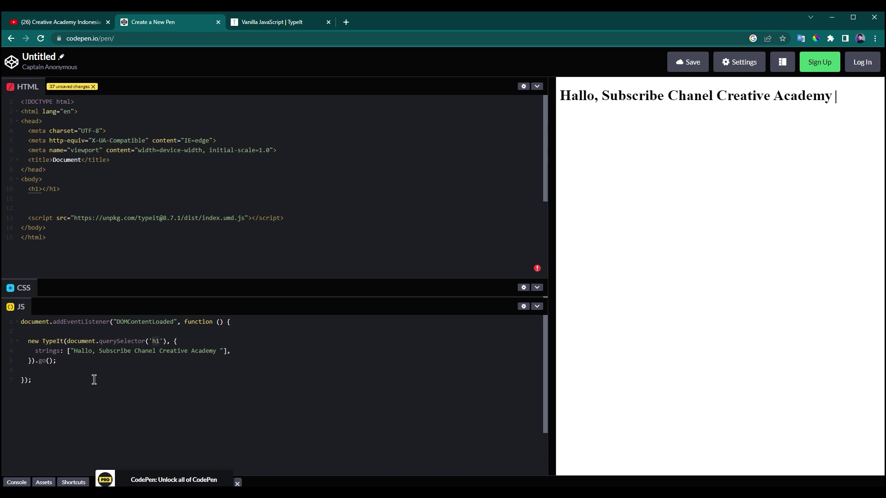
# Step: Add a 'speed : 1000' option on a new line after the strings option
pyautogui.click(59, 352)
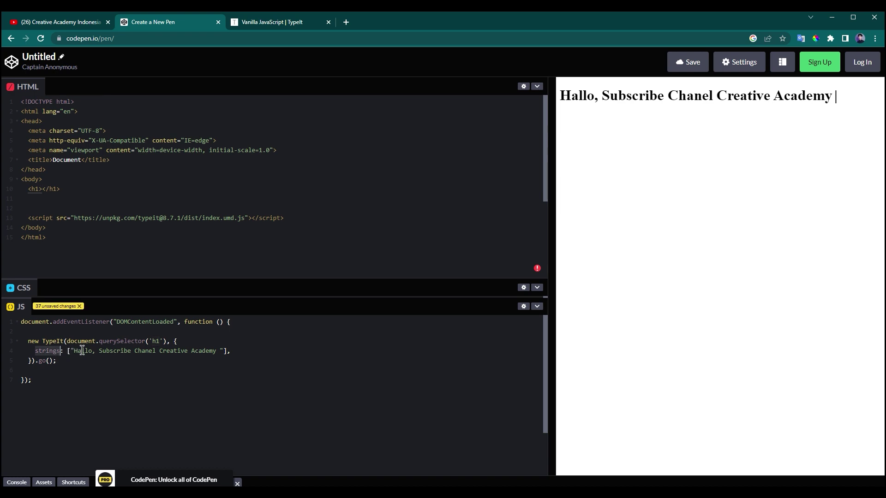
pyautogui.moveTo(73, 352); pyautogui.dragTo(220, 352)
pyautogui.click(244, 351)
pyautogui.press('Return')
pyautogui.write('speed : 1')
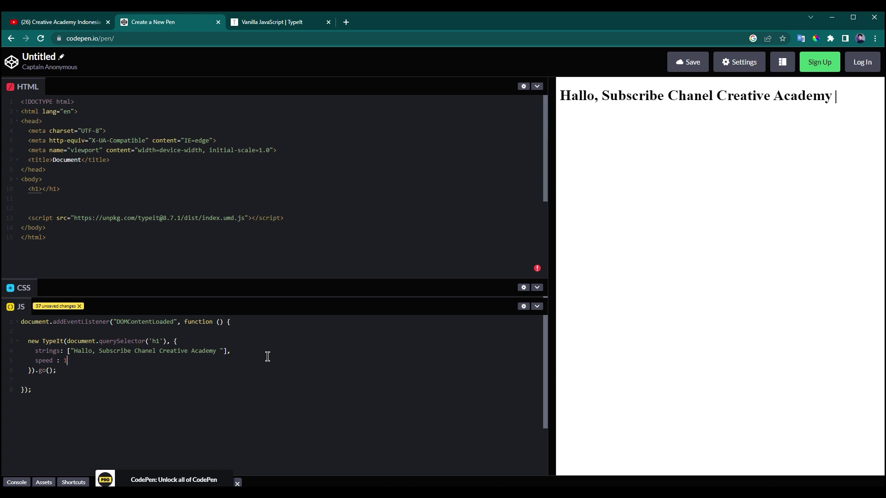
pyautogui.write('0000')
pyautogui.moveTo(716, 96); pyautogui.dragTo(726, 96)
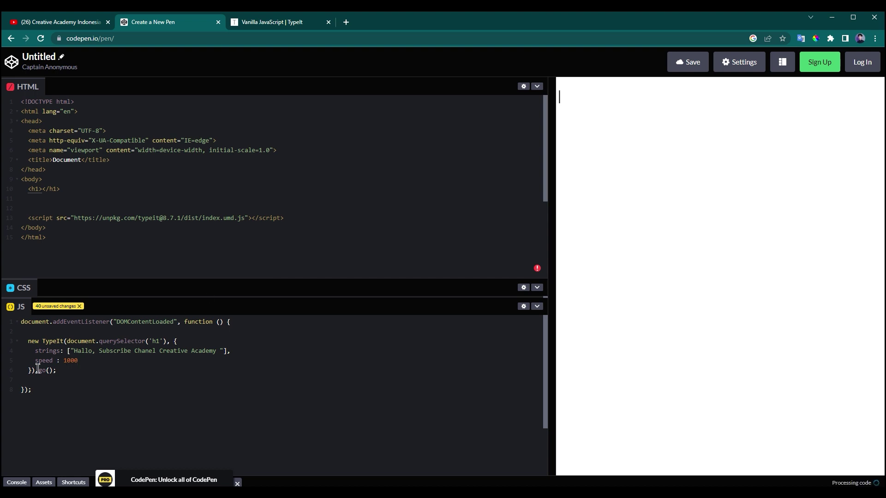
pyautogui.doubleClick(66, 362)
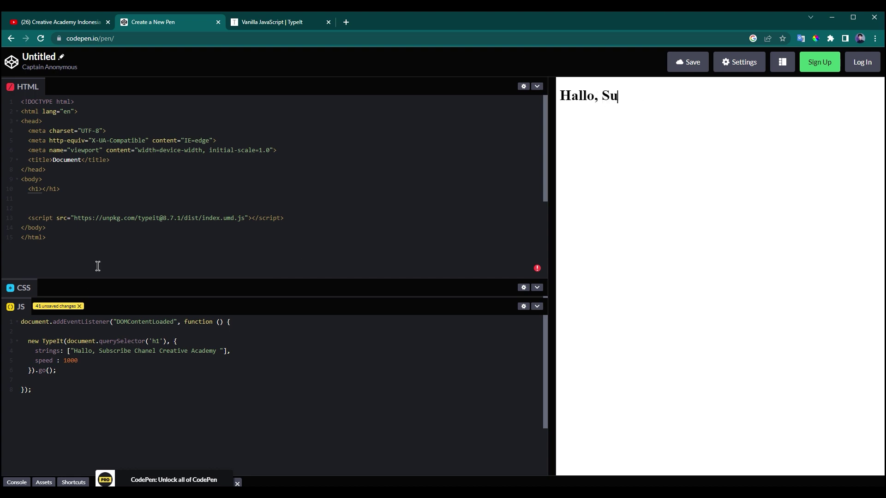
# Step: Review the strings option and go() call, then return to the TypeIt Vanilla JavaScript docs
pyautogui.click(57, 351)
pyautogui.doubleClick(41, 369)
pyautogui.click(252, 27)
pyautogui.scroll(5, 87, 281)
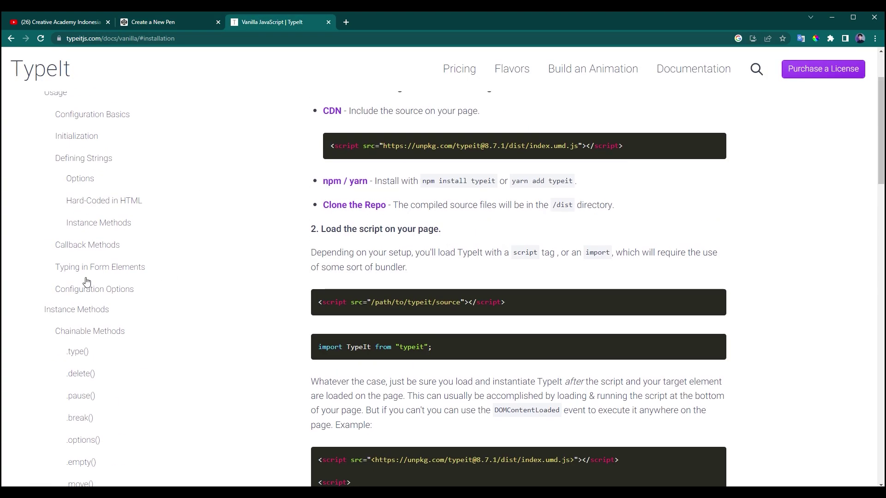
# Step: Open the Usage docs and examine the strings and speed (default 100) configuration options
pyautogui.scroll(2, 113, 275)
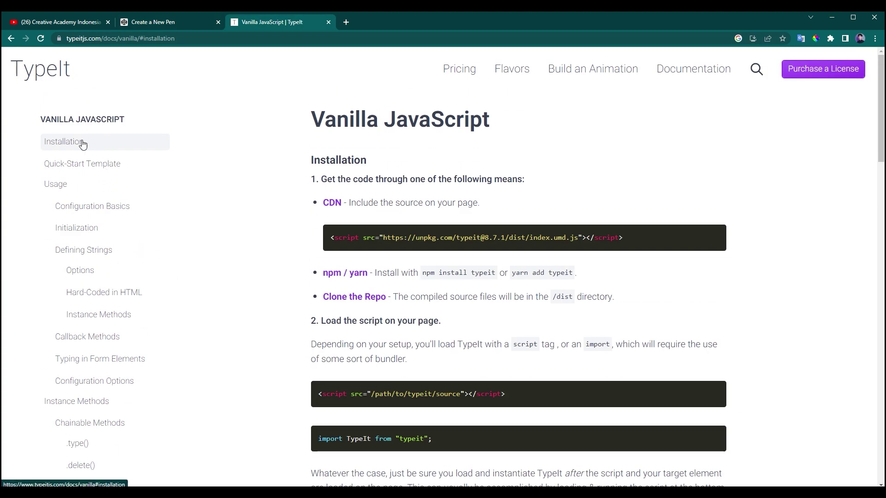
pyautogui.click(84, 275)
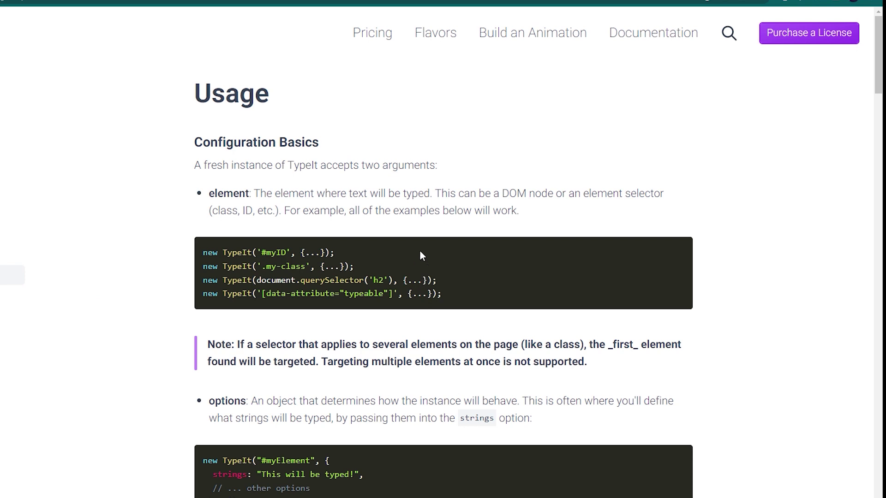
pyautogui.scroll(-5, 419, 254)
pyautogui.scroll(-7, 419, 254)
pyautogui.scroll(-7, 419, 254)
pyautogui.scroll(-7, 419, 258)
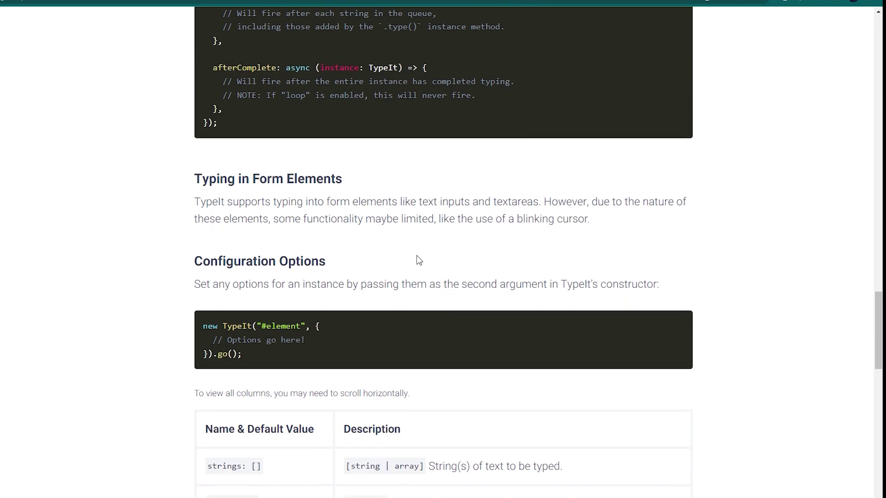
pyautogui.scroll(-5, 419, 259)
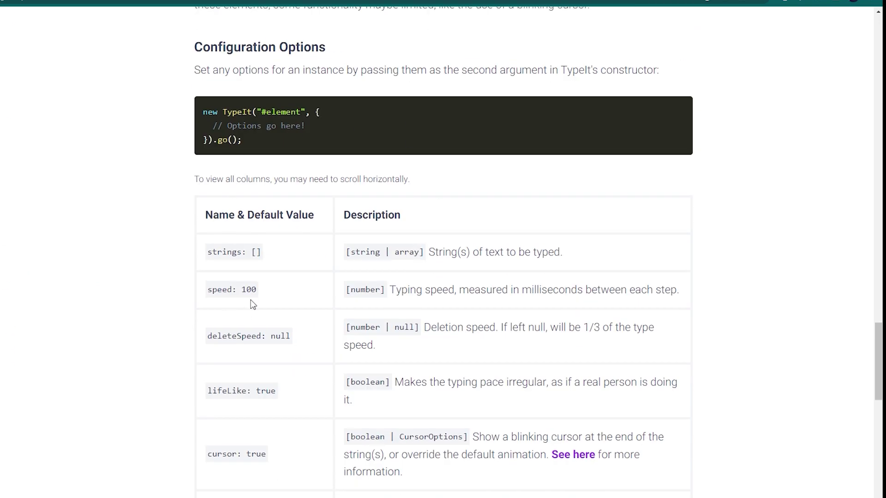
pyautogui.scroll(-2, 277, 277)
pyautogui.doubleClick(222, 141)
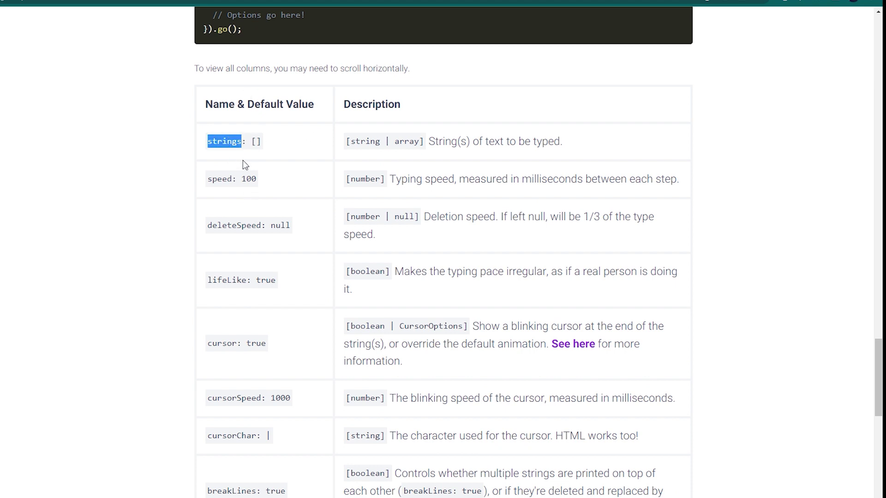
pyautogui.doubleClick(202, 185)
pyautogui.click(202, 185)
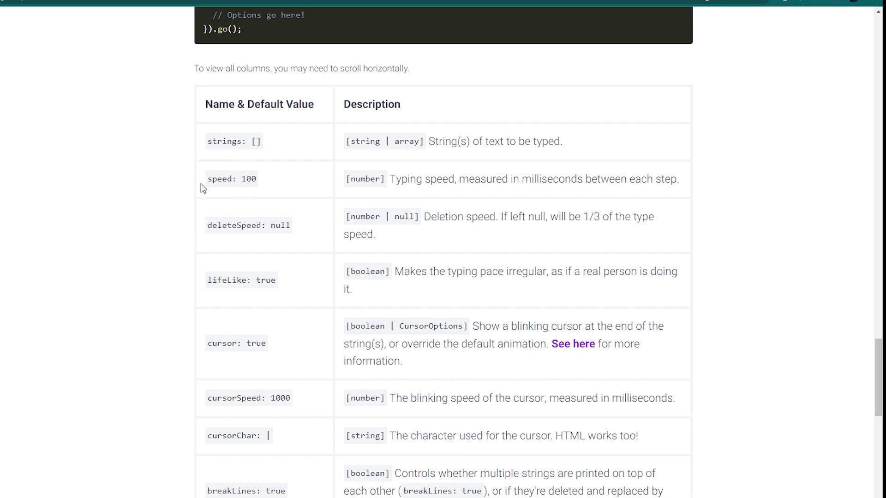
pyautogui.moveTo(201, 183); pyautogui.dragTo(277, 180)
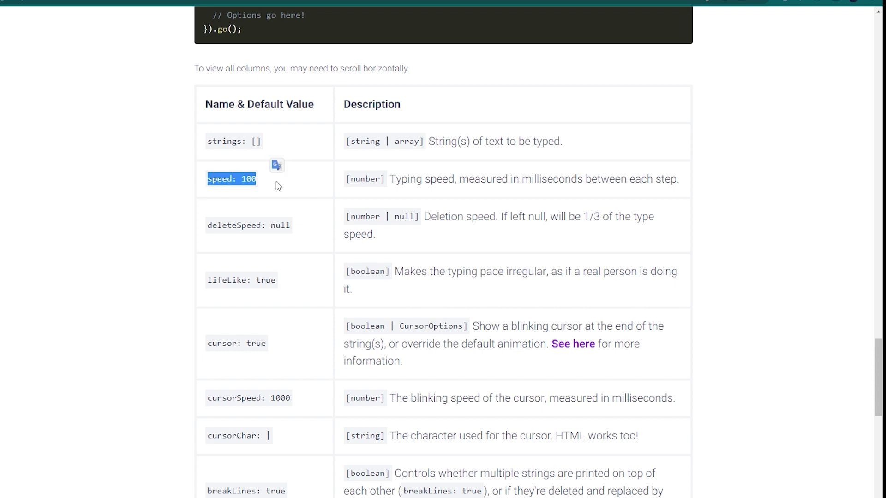
pyautogui.click(287, 190)
# Step: Scroll through the remaining Configuration Options, checking cursor (default true), strings and speed
pyautogui.scroll(-2, 287, 199)
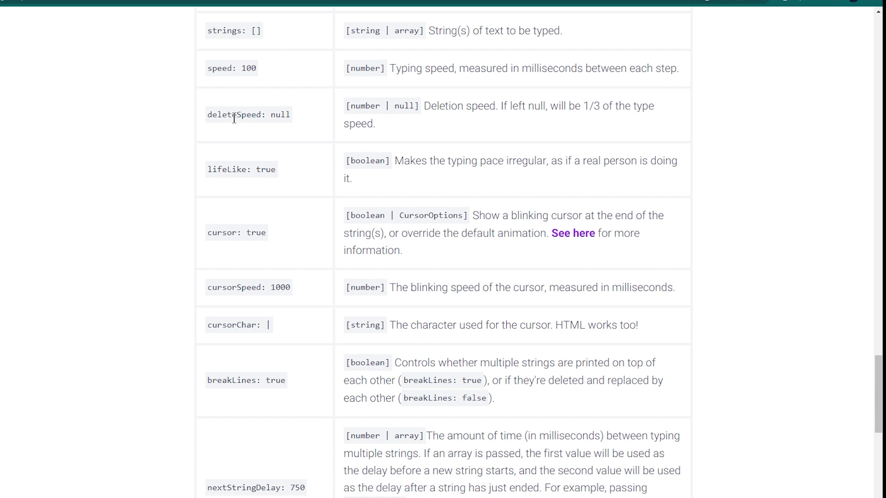
pyautogui.doubleClick(225, 232)
pyautogui.doubleClick(255, 232)
pyautogui.click(226, 287)
pyautogui.scroll(-2, 287, 301)
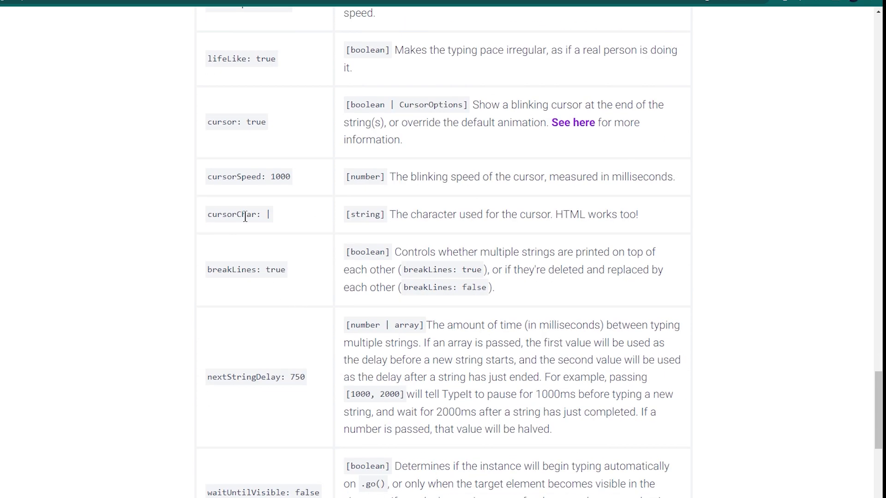
pyautogui.scroll(-2, 234, 246)
pyautogui.scroll(-3, 258, 286)
pyautogui.scroll(-2, 208, 297)
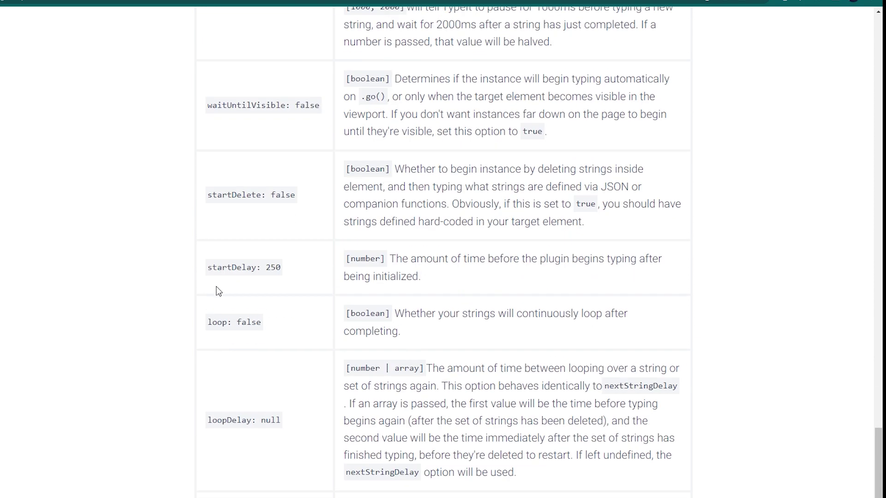
pyautogui.scroll(-2, 216, 290)
pyautogui.scroll(10, 214, 292)
pyautogui.scroll(7, 212, 293)
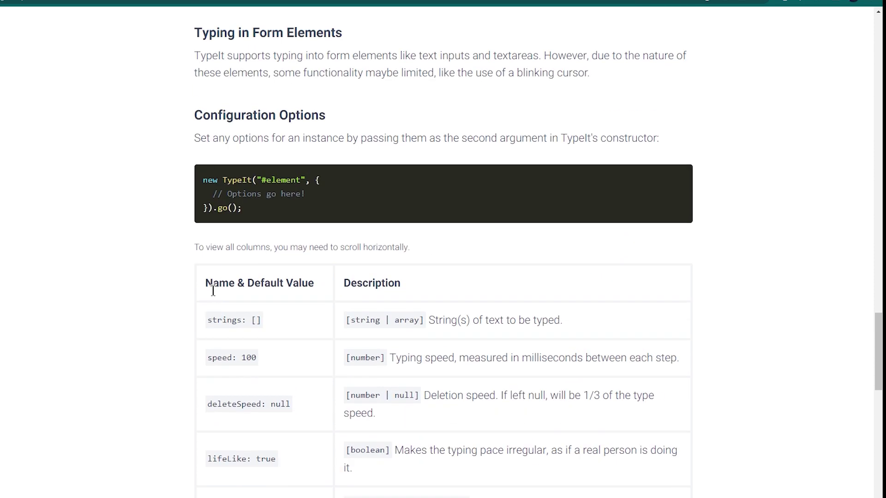
pyautogui.scroll(-3, 207, 290)
pyautogui.doubleClick(230, 210)
pyautogui.doubleClick(220, 247)
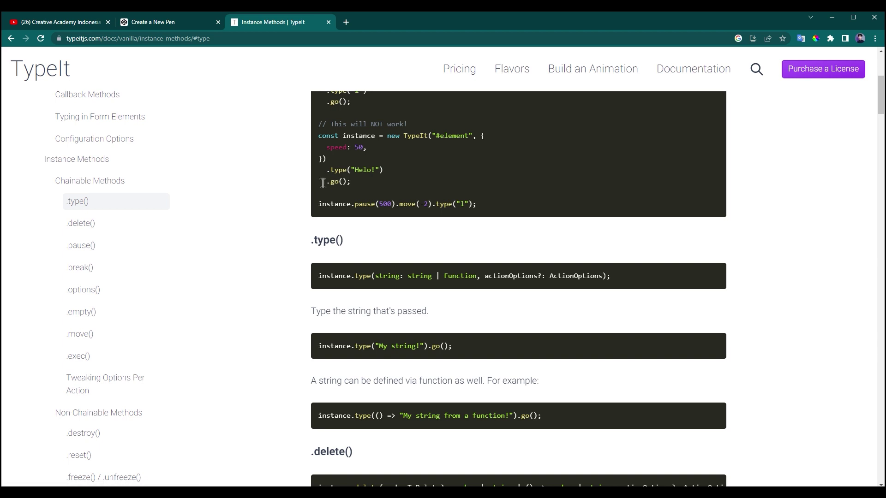
pyautogui.moveTo(324, 173); pyautogui.dragTo(383, 171)
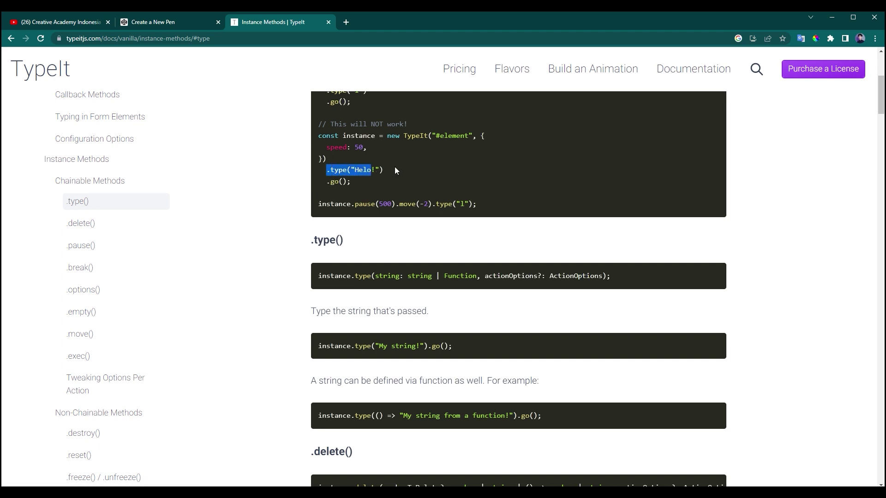
pyautogui.click(338, 184)
pyautogui.moveTo(323, 183); pyautogui.dragTo(364, 186)
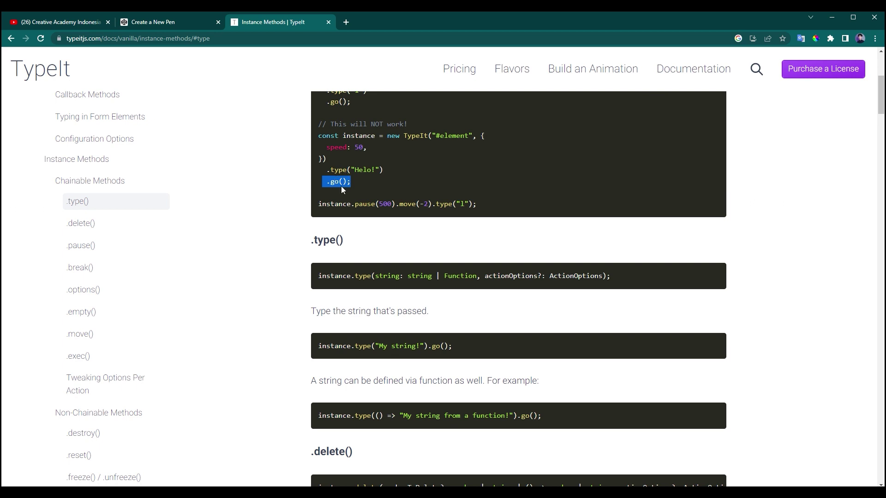
pyautogui.click(356, 179)
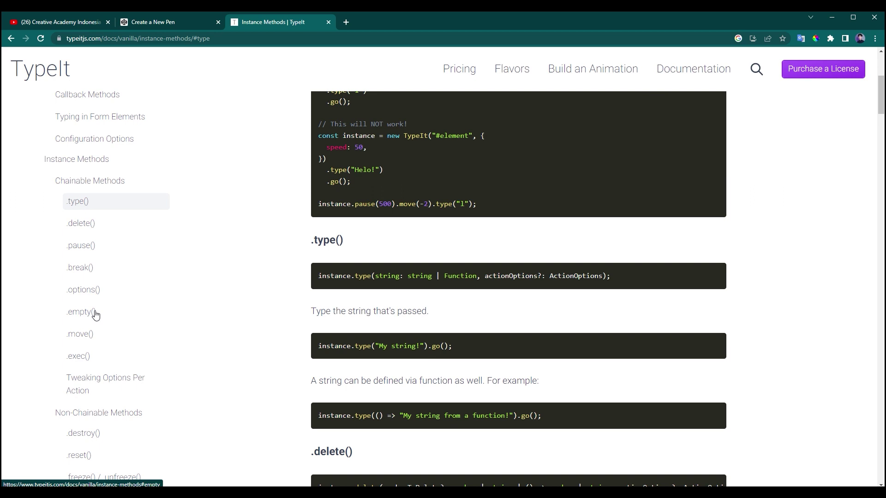
pyautogui.click(166, 23)
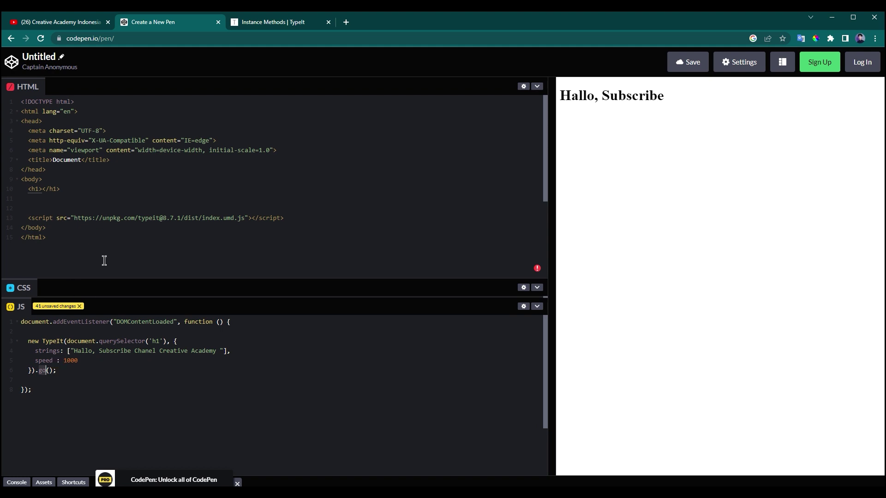
# Step: Add an empty paragraph with class 'type1' on a new line below the h1
pyautogui.click(63, 190)
pyautogui.press('Return')
pyautogui.write('<')
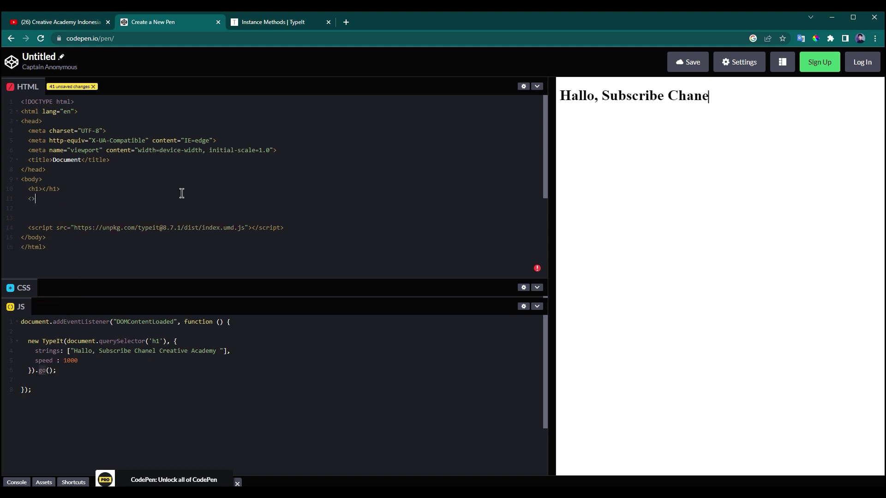
pyautogui.press('Tab')
pyautogui.scroll(-2, 68, 152)
pyautogui.scroll(2, 79, 213)
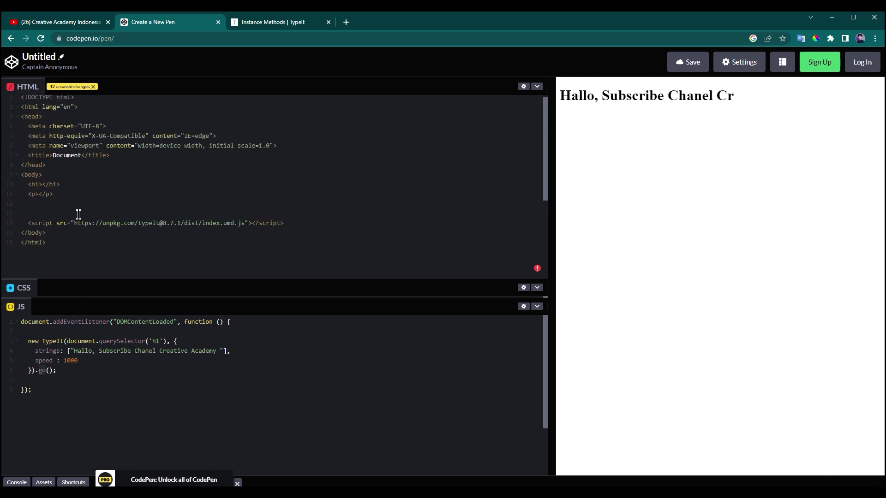
pyautogui.write('class="')
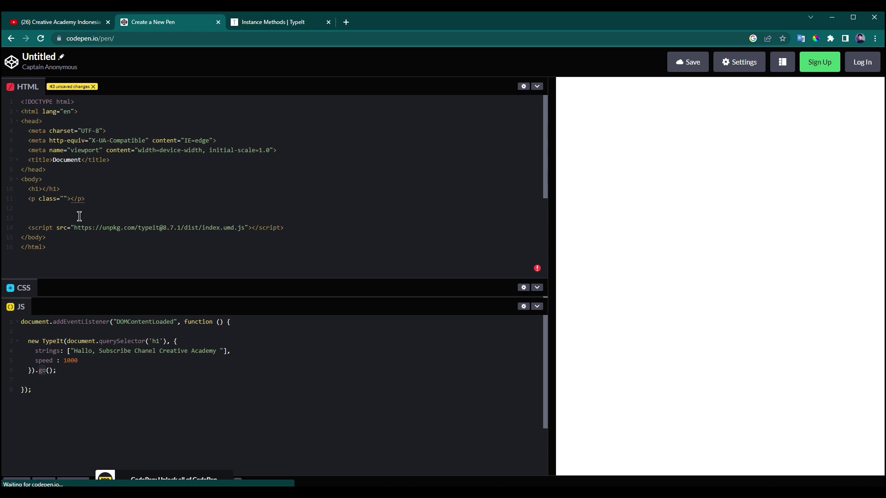
pyautogui.write('typw')
pyautogui.write('1')
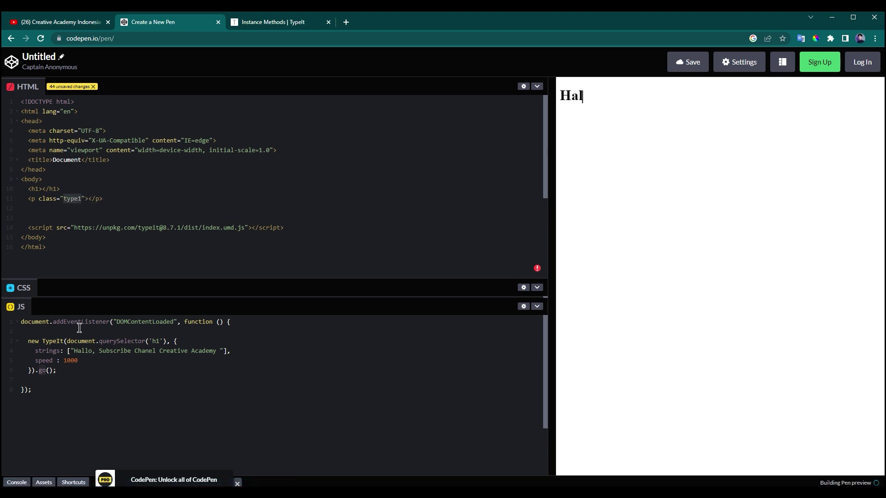
pyautogui.click(83, 374)
# Step: Add a second TypeIt on '.type1' with strings 'Hallo Guys, Coment Dong' and speed 500
pyautogui.press('Return')
pyautogui.press('Return')
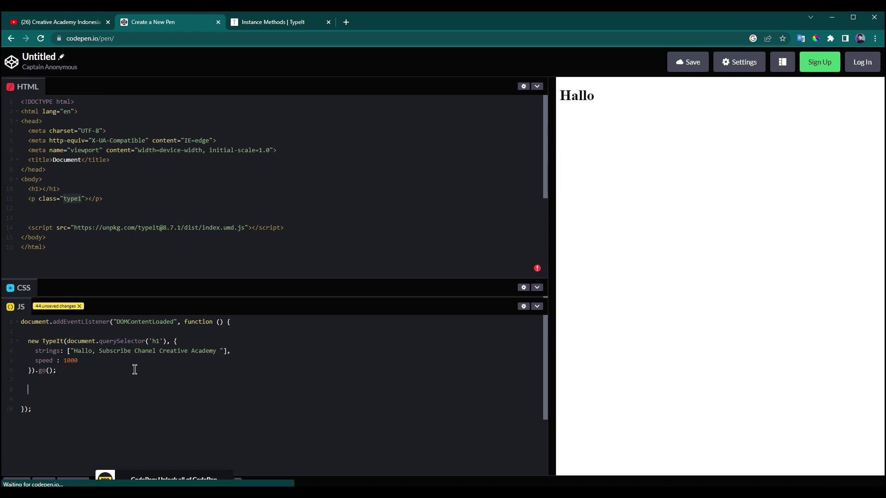
pyautogui.write("new TypeIt('")
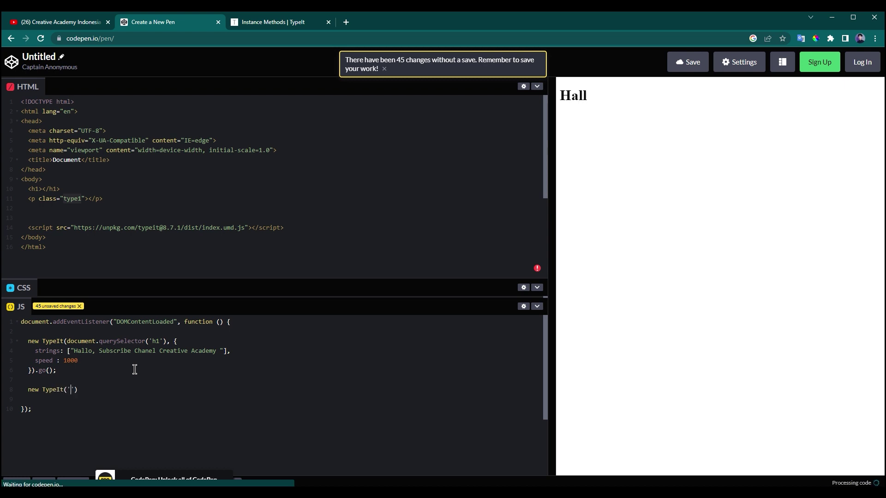
pyautogui.write(".type1'")
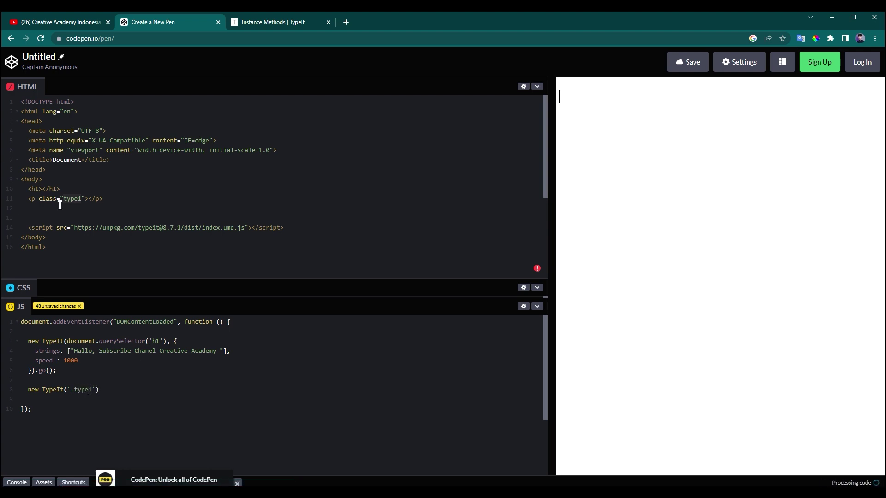
pyautogui.write(', ')
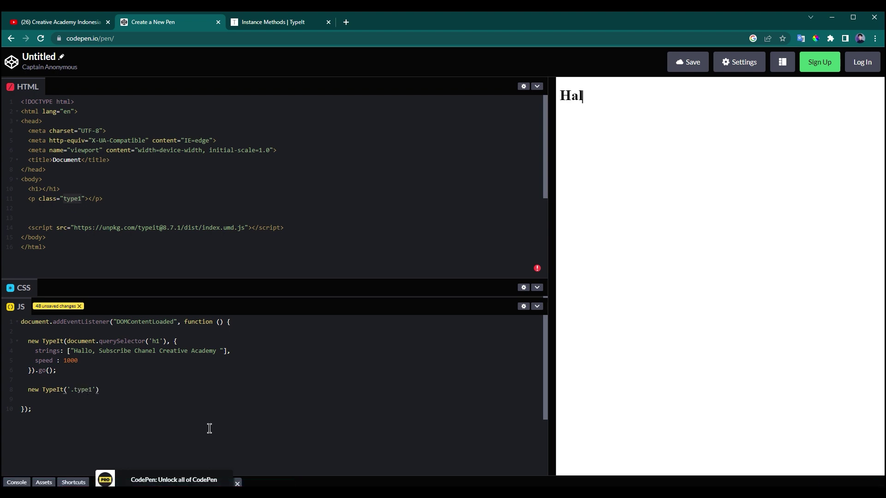
pyautogui.write('{')
pyautogui.press('Return')
pyautogui.write('strings : [')
pyautogui.press('BackSpace')
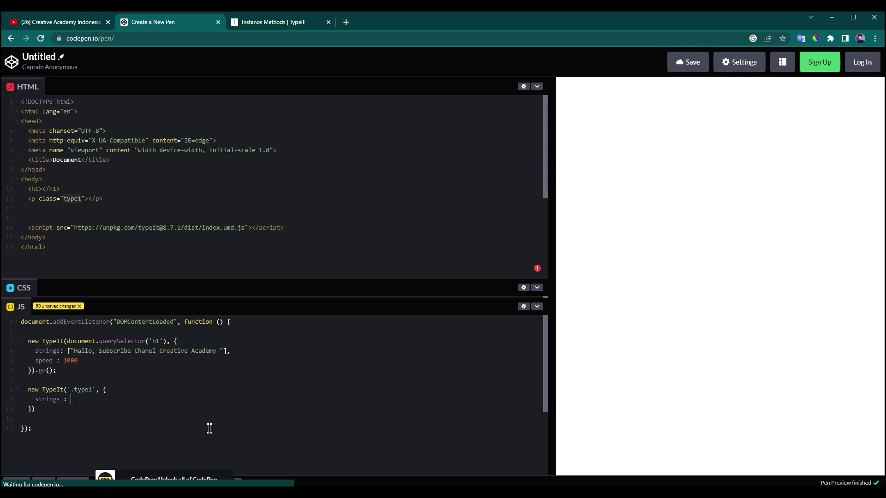
pyautogui.write("'")
pyautogui.write('Hallo Guys, Coment Dong')
pyautogui.press('End')
pyautogui.write(',')
pyautogui.press('Return')
pyautogui.write('speed :')
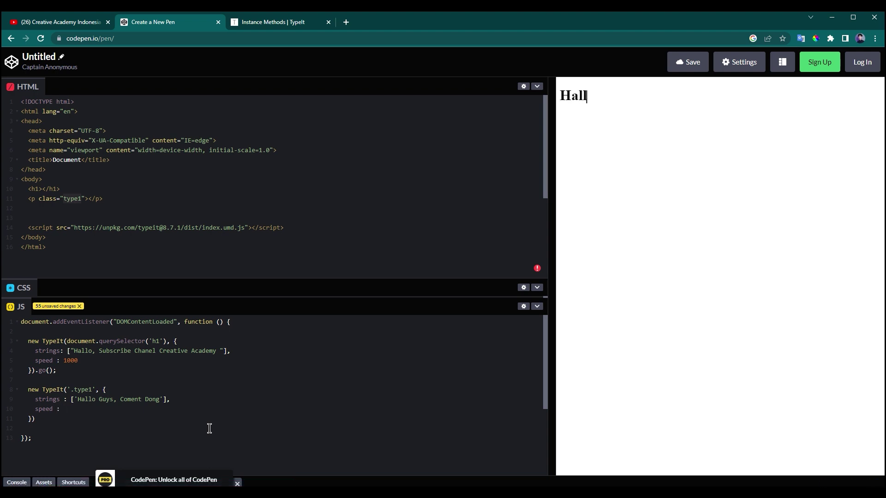
pyautogui.write(' 500')
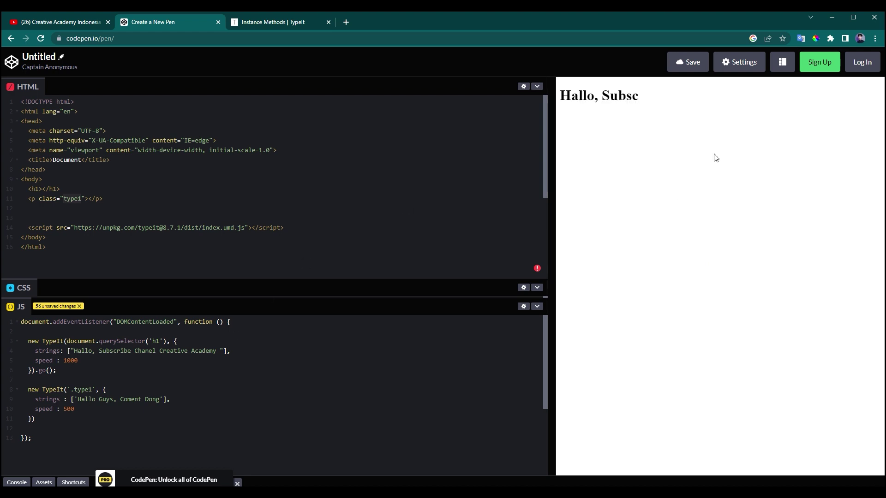
# Step: Change the heading animation's speed from 1000 to 100
pyautogui.doubleClick(71, 360)
pyautogui.write('100')
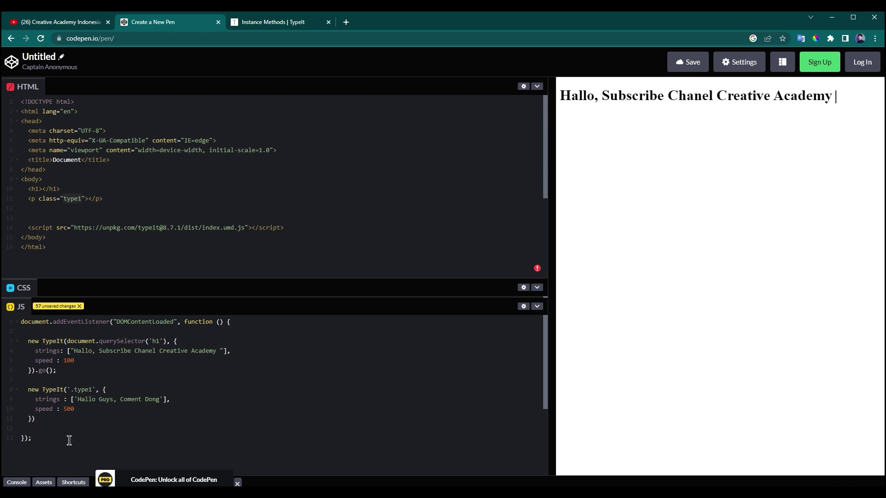
pyautogui.click(74, 417)
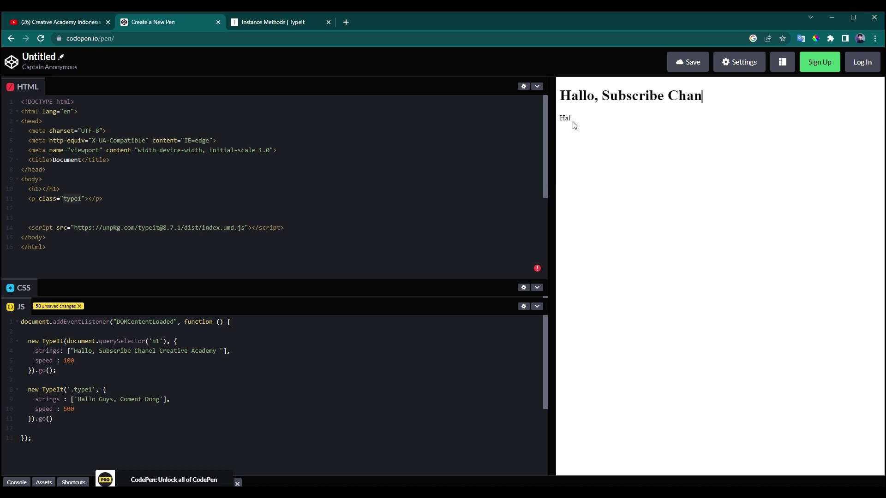
# Step: Change the second TypeIt animation's speed from 500 to 50
pyautogui.doubleClick(69, 409)
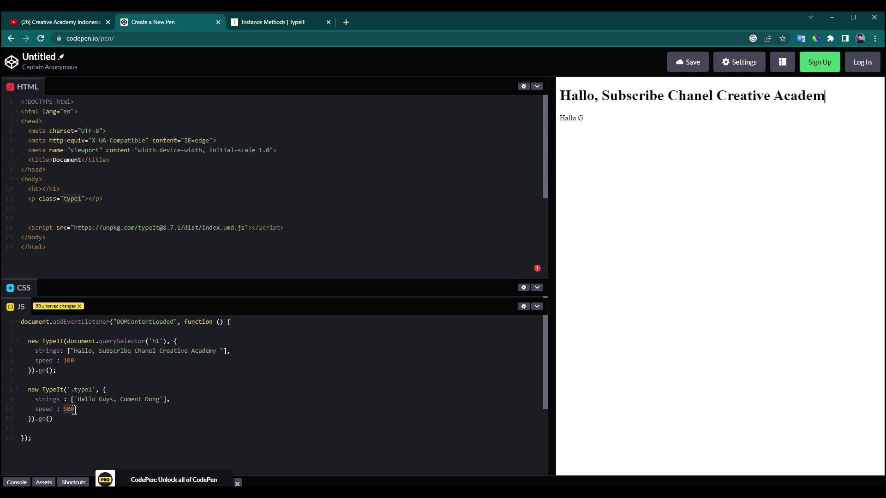
pyautogui.write('50')
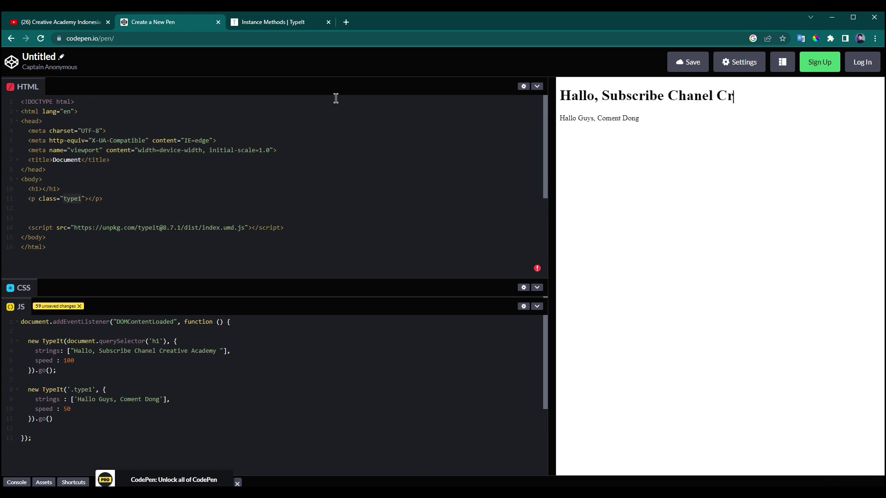
# Step: Check the number argument of .delete() in TypeIt's Instance Methods docs, then return to the pen
pyautogui.click(270, 26)
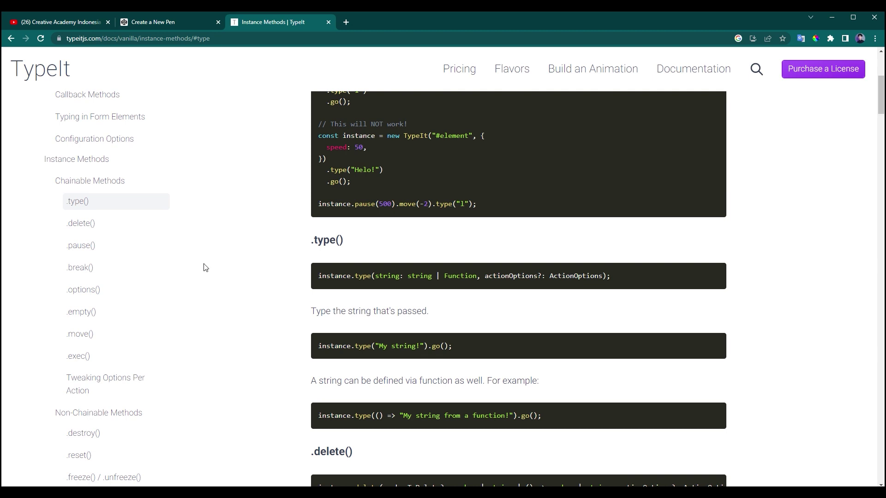
pyautogui.scroll(-4, 395, 293)
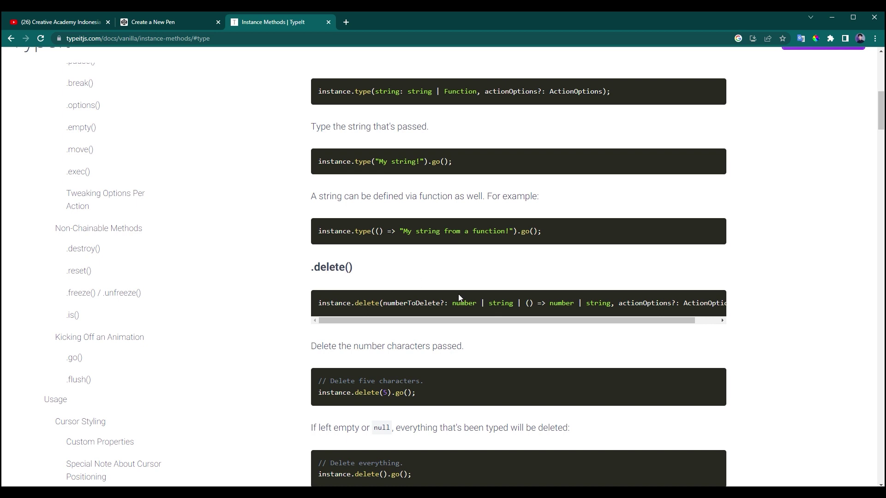
pyautogui.doubleClick(471, 304)
pyautogui.click(147, 22)
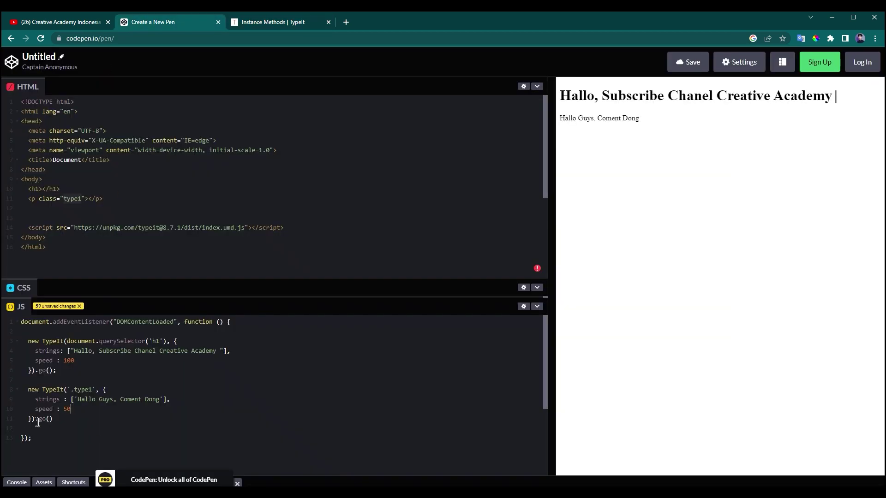
# Step: Chain .delete(4) before .go() and change the paragraph tag on HTML line 11 to h4
pyautogui.press('Return')
pyautogui.press('Return')
pyautogui.write('ete()')
pyautogui.write('4')
pyautogui.click(34, 206)
pyautogui.press('BackSpace')
pyautogui.write('h4')
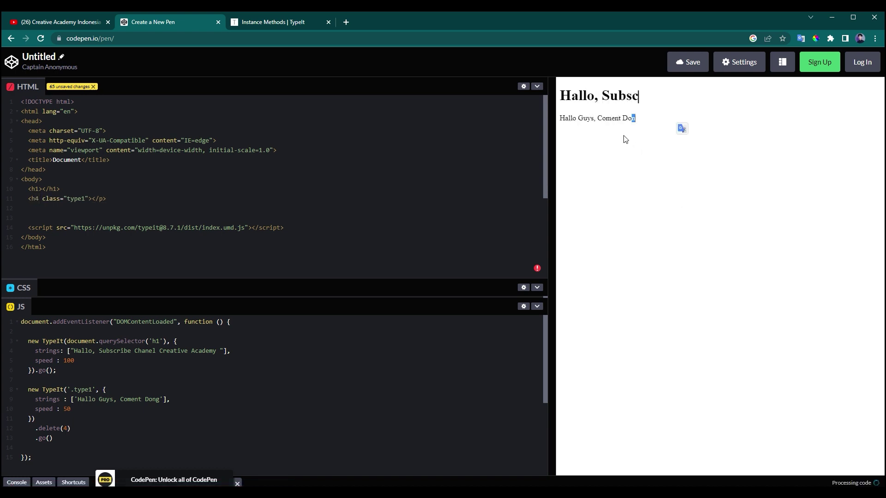
pyautogui.moveTo(560, 119); pyautogui.dragTo(645, 115)
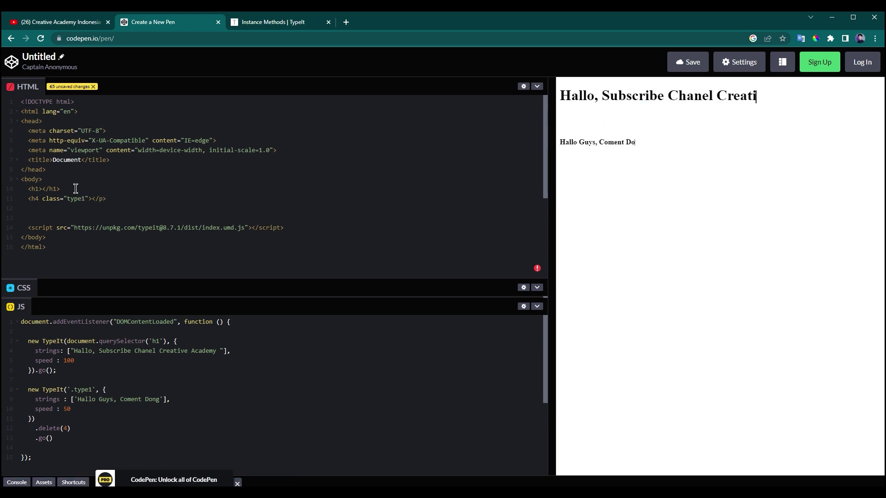
# Step: Comment out the h1 line and change the type1 element from h4 to h2
pyautogui.hotkey('ctrl', '/')
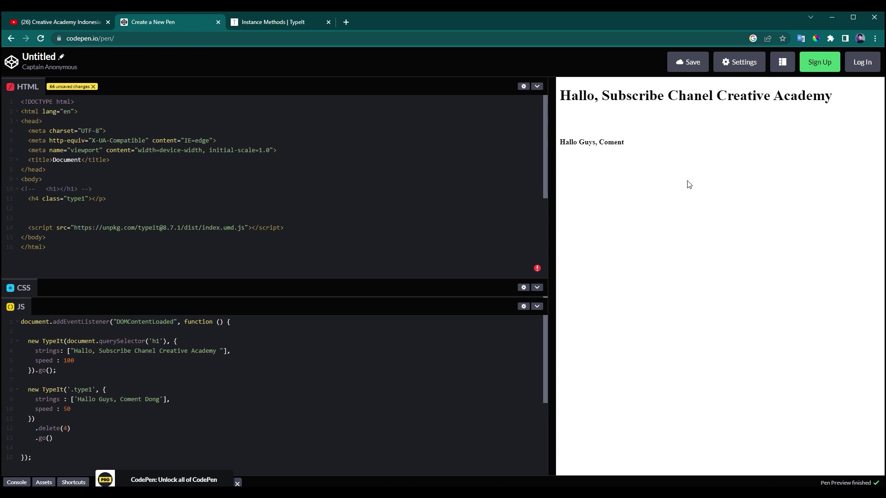
pyautogui.click(40, 201)
pyautogui.press('BackSpace')
pyautogui.write('2')
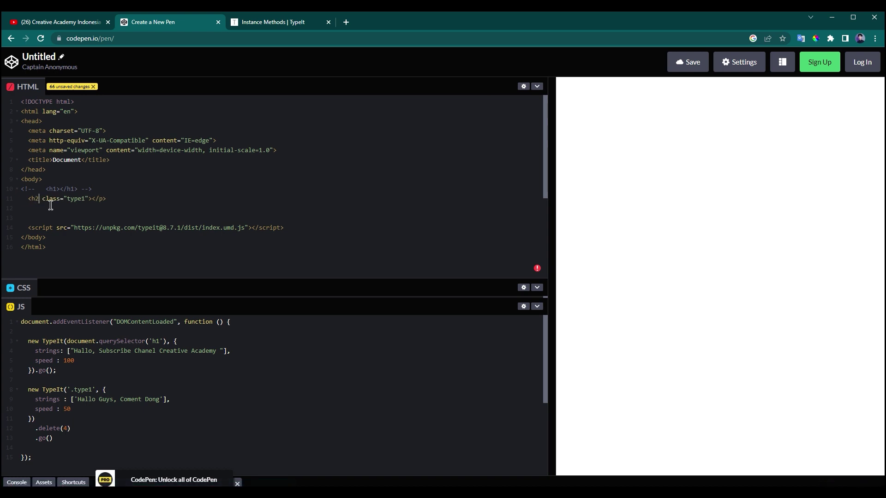
pyautogui.write('h2')
# Step: Comment out the first TypeIt block on JS lines 3–6 and add an empty line after the HTML
pyautogui.moveTo(28, 341); pyautogui.dragTo(69, 371)
pyautogui.hotkey('ctrl', '/')
pyautogui.click(221, 419)
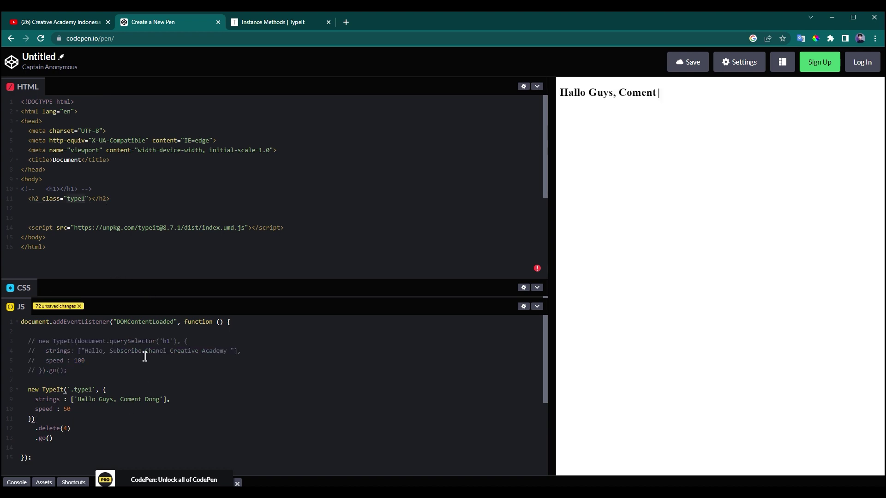
pyautogui.moveTo(79, 343); pyautogui.dragTo(167, 342)
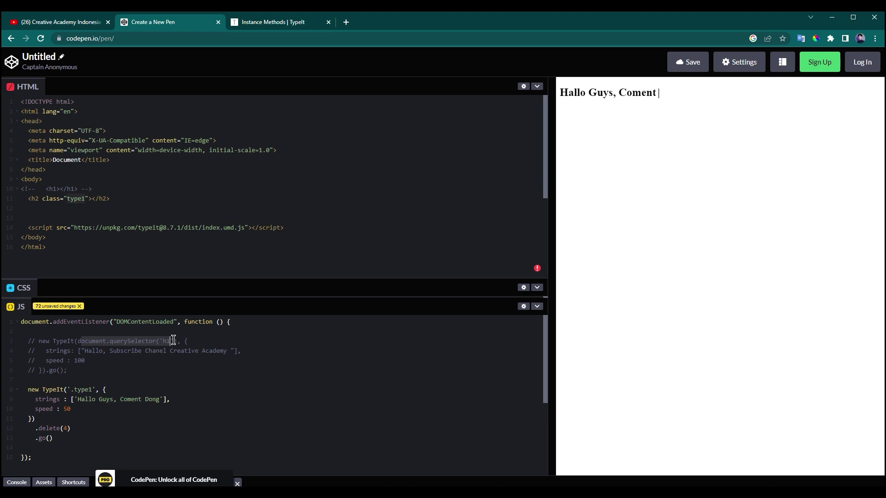
pyautogui.click(160, 342)
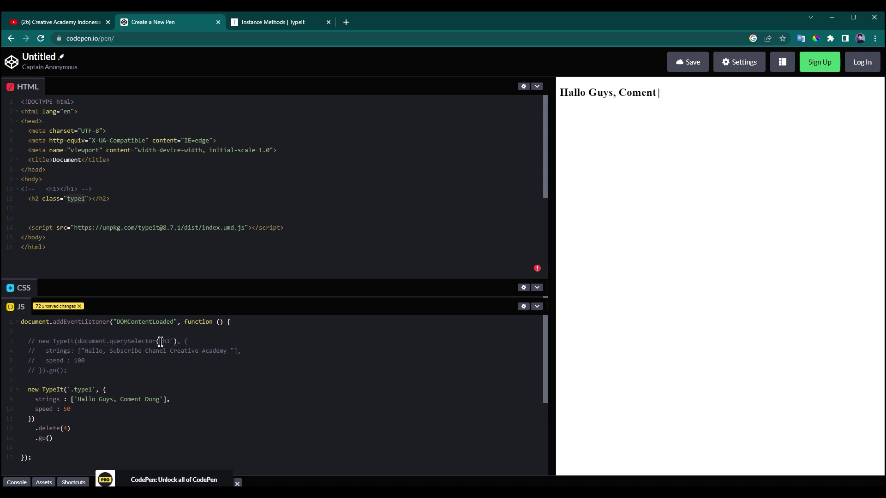
pyautogui.moveTo(85, 371)
pyautogui.mouseDown()
pyautogui.moveTo(23, 371)
pyautogui.moveTo(21, 341)
pyautogui.mouseUp()
pyautogui.click(312, 421)
pyautogui.click(327, 251)
pyautogui.press('Return')
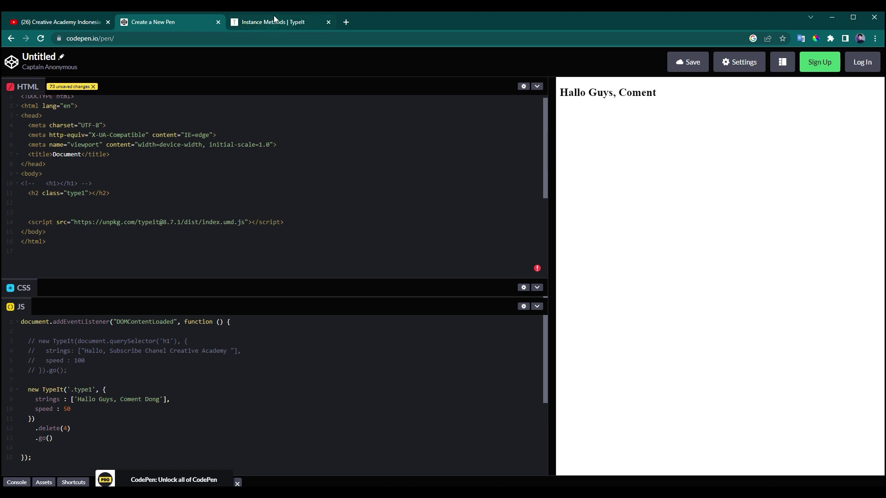
# Step: Chain .type(' dan subscribe') after .delete(4) and raise the animation speed from 50 to 100
pyautogui.scroll(-1, 123, 384)
pyautogui.scroll(-5, 85, 368)
pyautogui.scroll(4, 85, 386)
pyautogui.click(87, 383)
pyautogui.press('Return')
pyautogui.write('.')
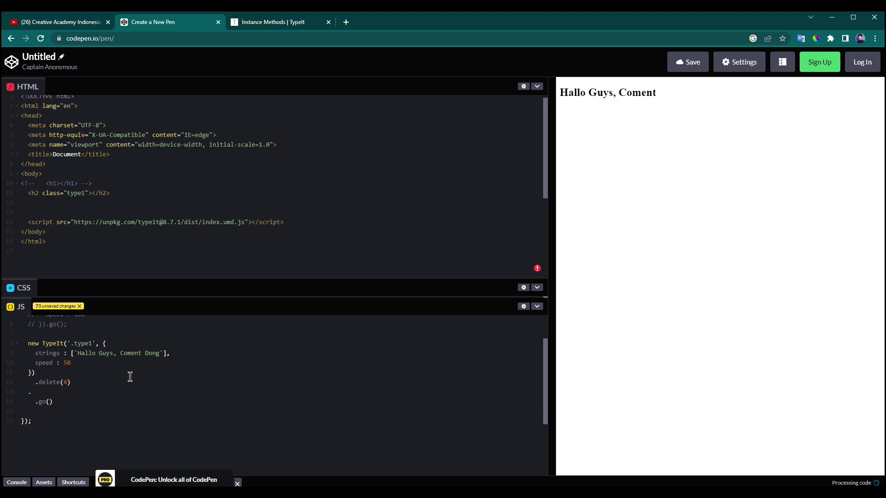
pyautogui.press('Tab')
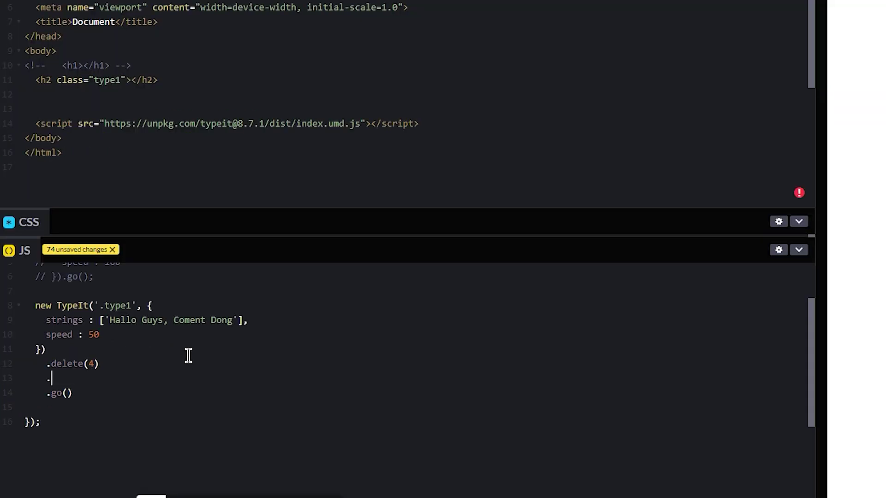
pyautogui.write('type(')
pyautogui.write("'")
pyautogui.write('dan subscrib')
pyautogui.press('BackSpace')
pyautogui.write('be')
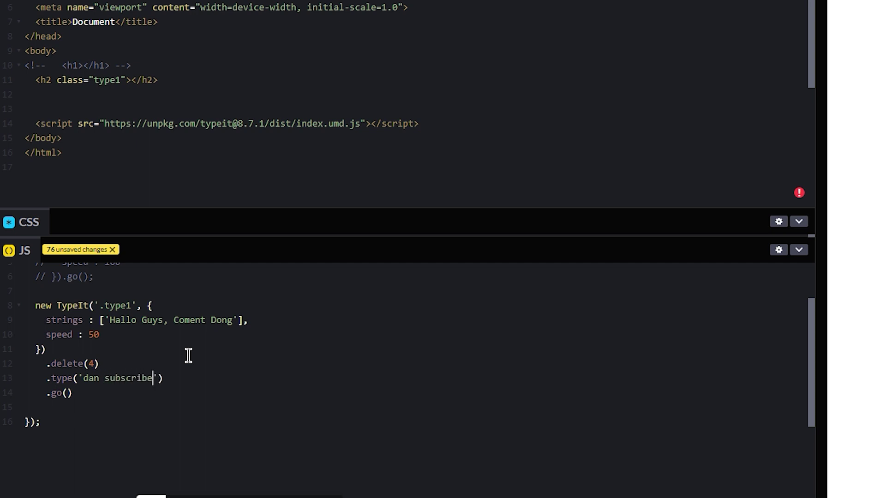
pyautogui.press('Left')
pyautogui.press('Left')
pyautogui.press('Left')
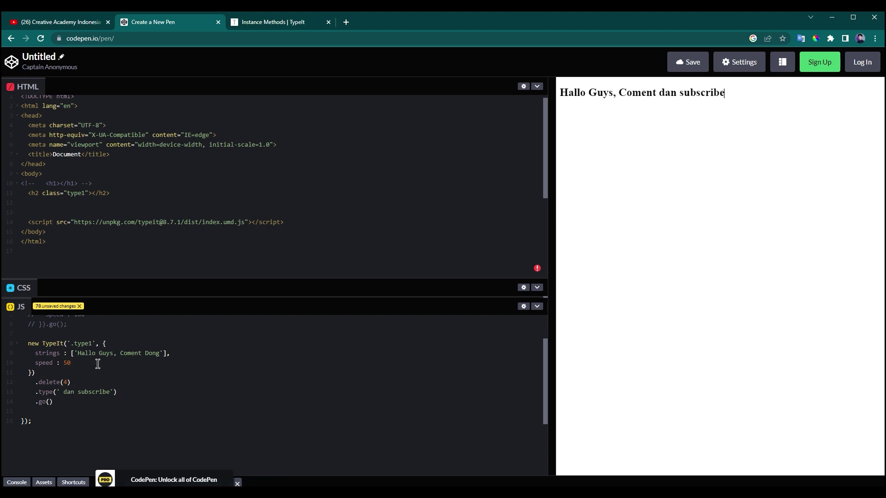
pyautogui.write('100')
pyautogui.click(271, 23)
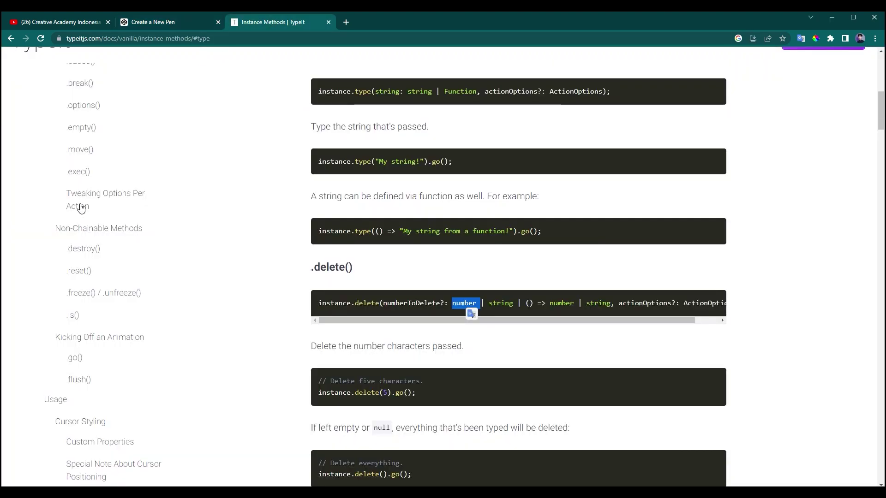
# Step: Scroll the Instance Methods page up to .type() and return to the CodePen pen
pyautogui.scroll(1, 83, 216)
pyautogui.scroll(1, 69, 231)
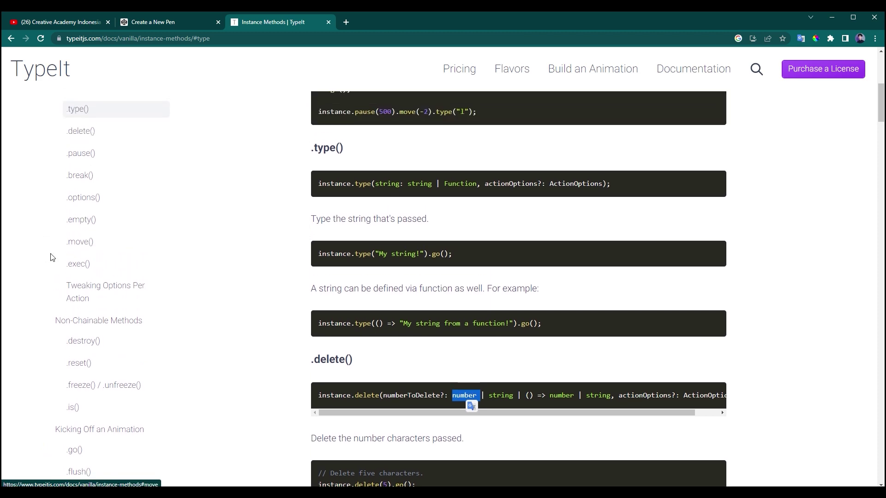
pyautogui.click(179, 22)
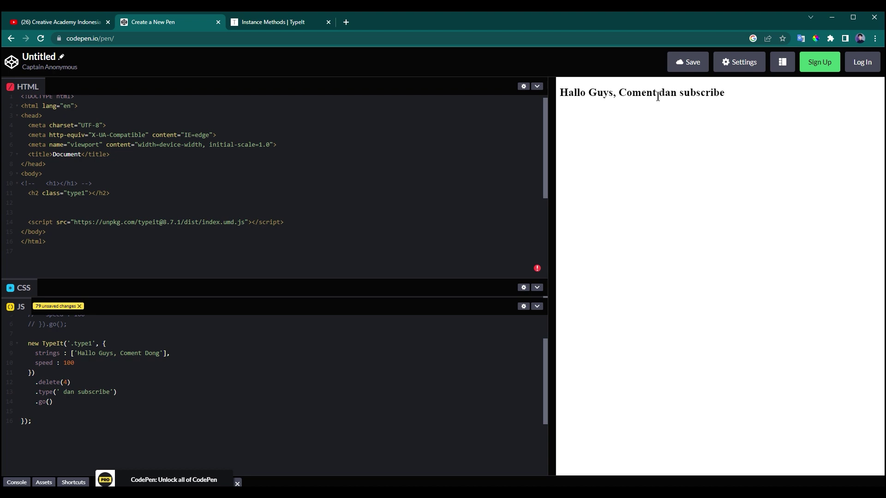
# Step: Chain .move(-9) after the dan subscribe step to step back nine characters
pyautogui.click(116, 392)
pyautogui.press('Return')
pyautogui.write('move(')
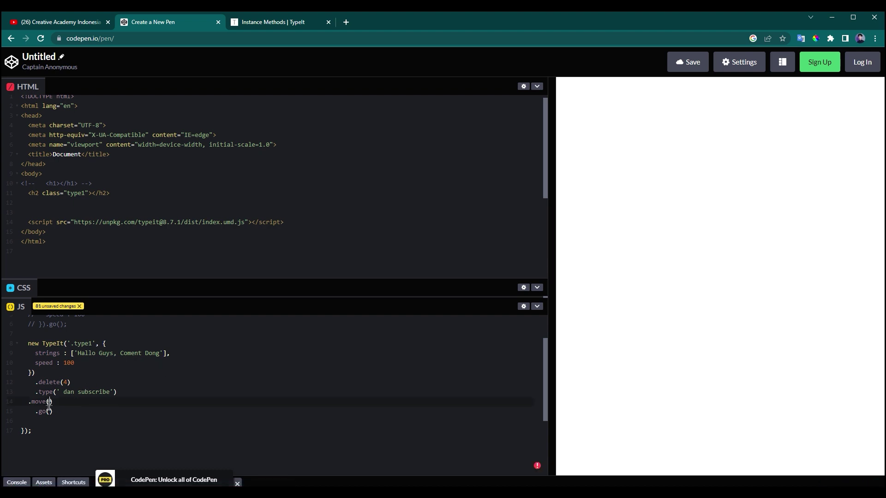
pyautogui.write('8')
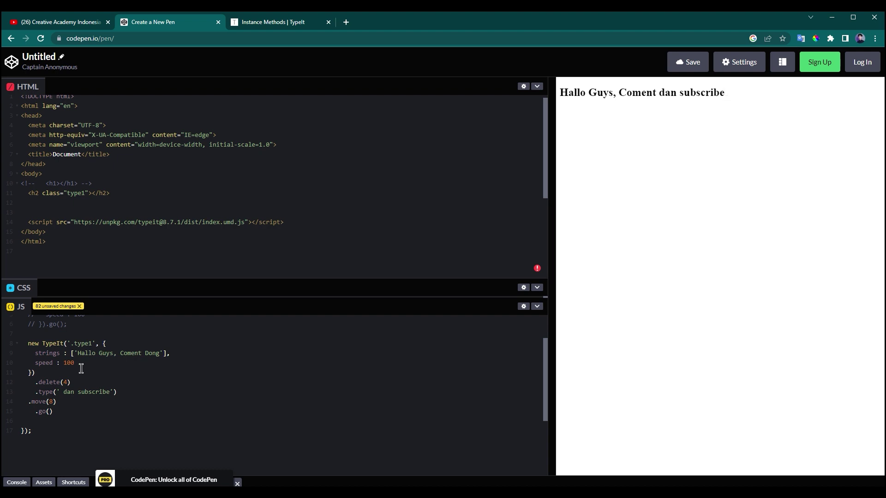
pyautogui.click(64, 403)
pyautogui.doubleClick(701, 94)
pyautogui.click(690, 95)
pyautogui.write('-9')
# Step: Chain .type('like dong ') after the move so it lands before subscribe
pyautogui.press('Return')
pyautogui.write('.typ')
pyautogui.write('()')
pyautogui.write("'")
pyautogui.write('like dong')
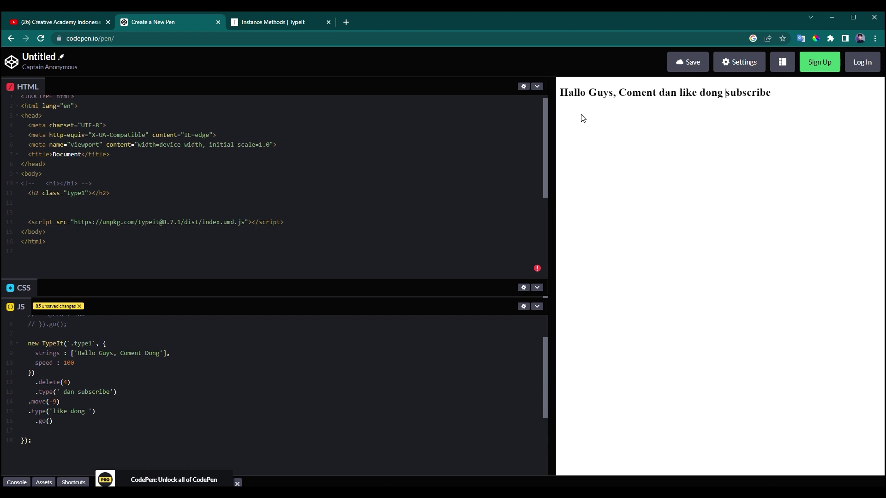
pyautogui.moveTo(558, 93); pyautogui.dragTo(794, 86)
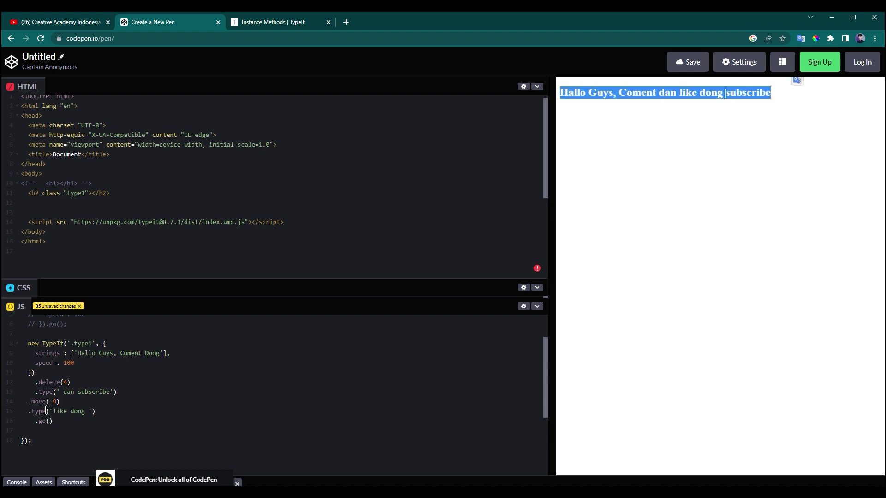
# Step: Indent the move and like dong lines and chain .empty() before .go()
pyautogui.moveTo(106, 412); pyautogui.dragTo(23, 402)
pyautogui.press('Tab')
pyautogui.click(131, 412)
pyautogui.press('Return')
pyautogui.write('.')
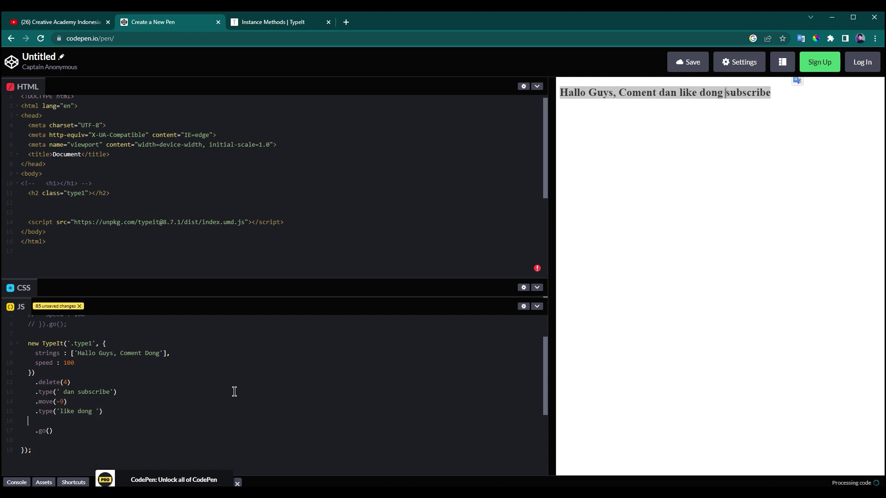
pyautogui.write('empty(')
pyautogui.click(774, 162)
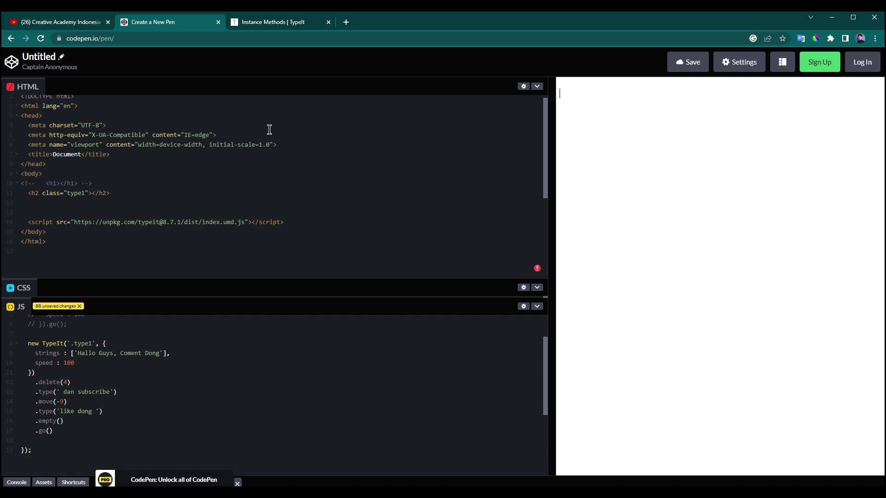
# Step: Find the Callback Methods section in TypeIt's docs and highlight the beforeStep callback example
pyautogui.click(283, 23)
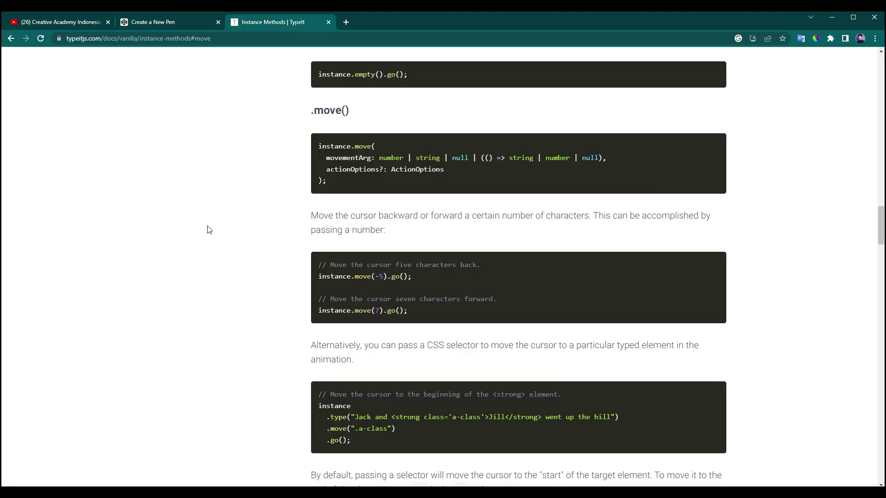
pyautogui.scroll(-5, 207, 231)
pyautogui.scroll(1, 203, 258)
pyautogui.scroll(5, 171, 314)
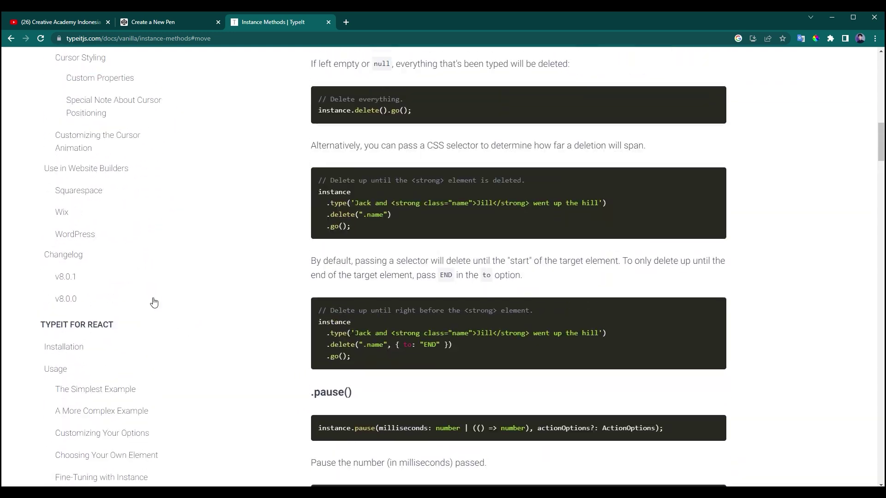
pyautogui.scroll(3, 166, 226)
pyautogui.scroll(5, 120, 208)
pyautogui.scroll(5, 113, 203)
pyautogui.scroll(-5, 109, 203)
pyautogui.scroll(-4, 109, 206)
pyautogui.scroll(10, 107, 208)
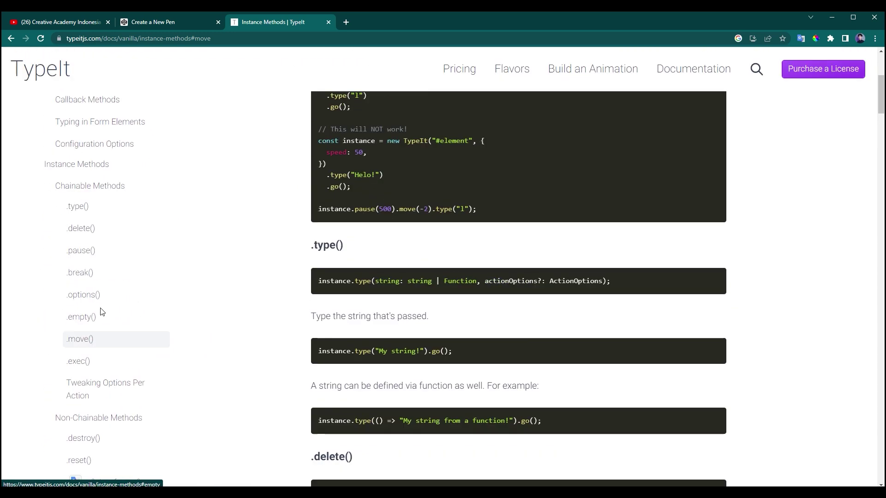
pyautogui.scroll(3, 107, 208)
pyautogui.scroll(3, 109, 161)
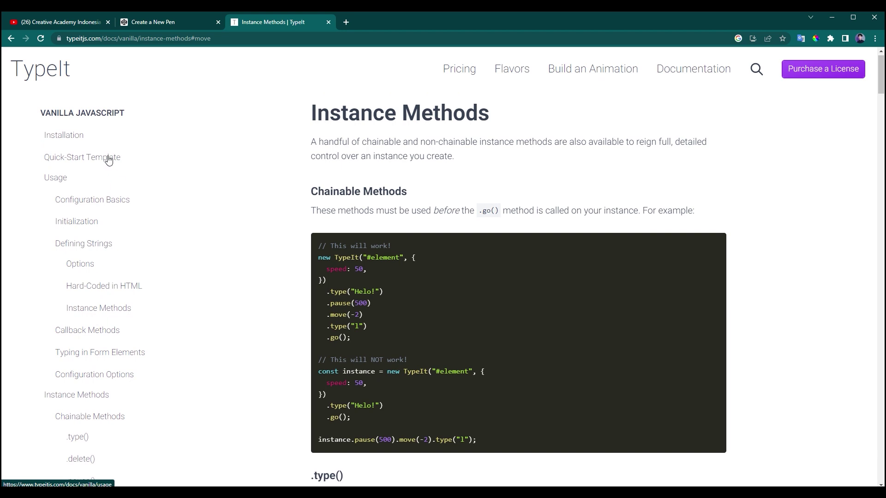
pyautogui.click(92, 333)
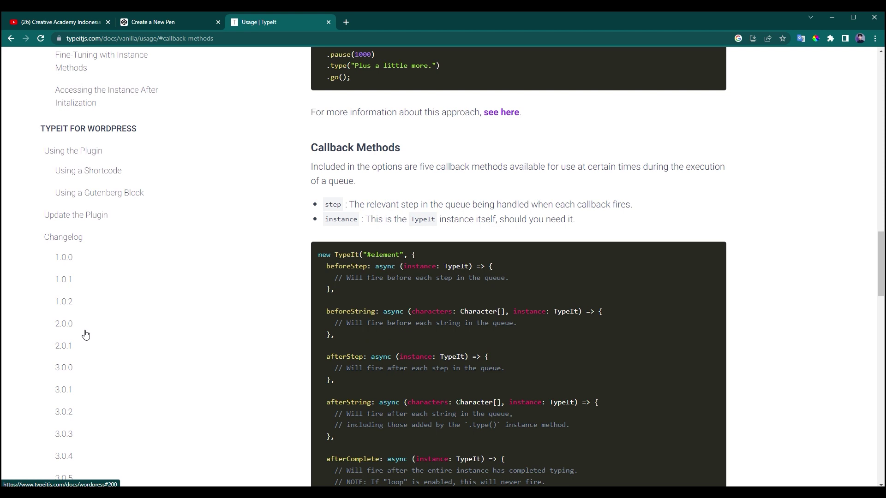
pyautogui.scroll(-1, 305, 288)
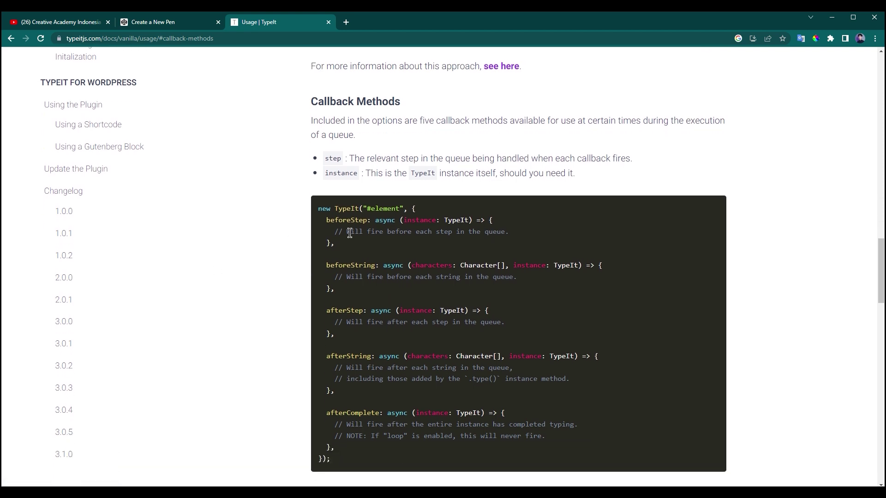
pyautogui.doubleClick(351, 220)
# Step: Add a comma after speed : 100 and start an afterComplete option line
pyautogui.click(170, 21)
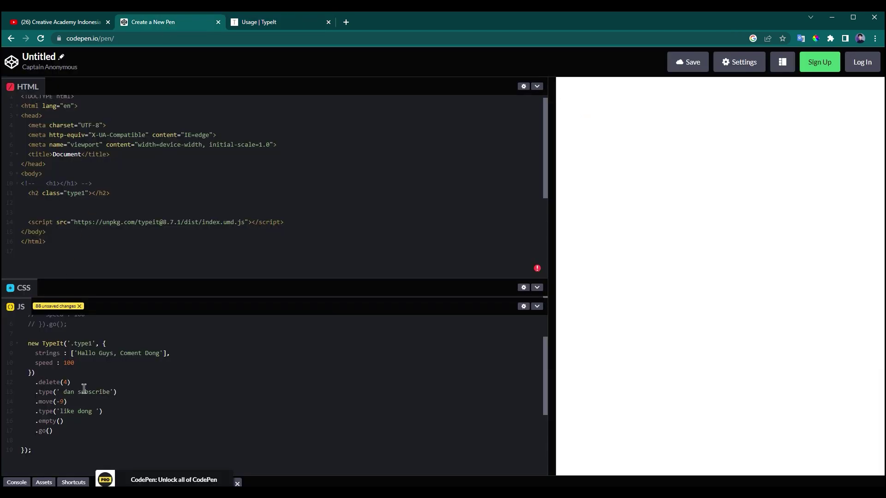
pyautogui.click(83, 364)
pyautogui.write(',')
pyautogui.press('Return')
pyautogui.write('afterComplete')
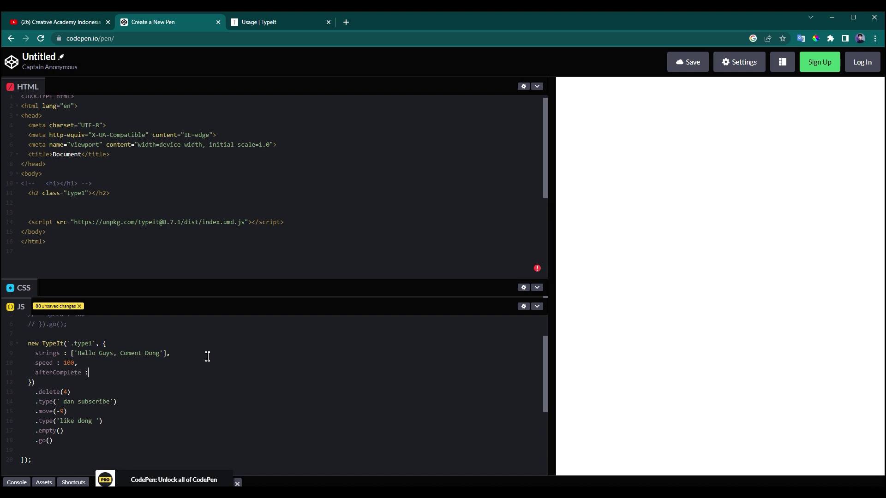
pyautogui.write(': asyc')
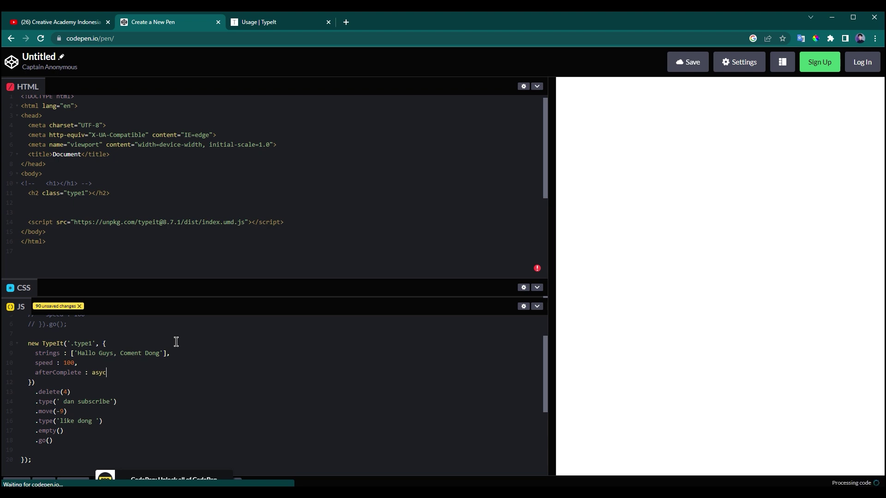
pyautogui.hotkey('ctrl', 'shift', '9')
pyautogui.click(187, 344)
# Step: Write the afterComplete arrow-function body calling alert('selesai')
pyautogui.write('()=>{\\')
pyautogui.press('Return')
pyautogui.press('Return')
pyautogui.click(134, 373)
pyautogui.press('Return')
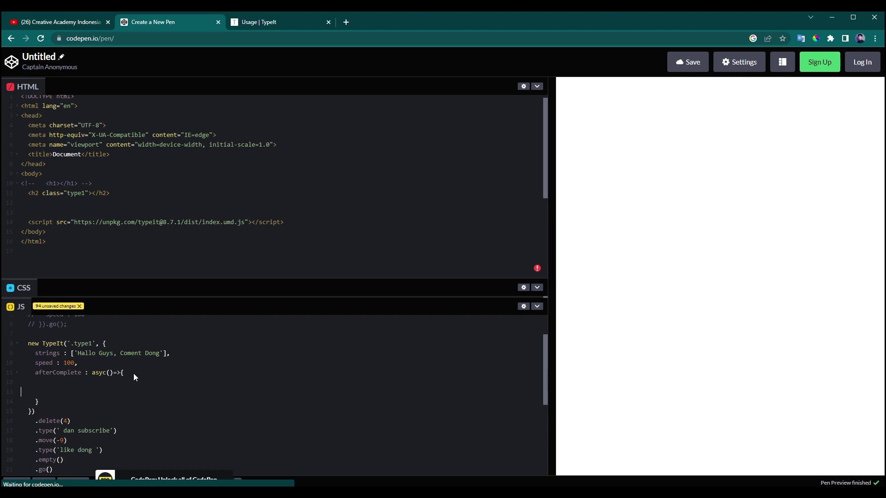
pyautogui.press('BackSpace')
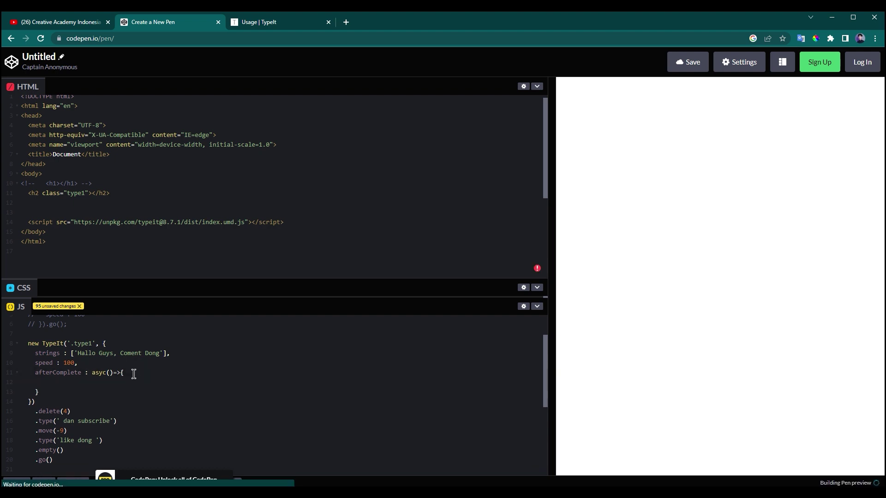
pyautogui.write('al')
pyautogui.write('()')
pyautogui.write("'selesai")
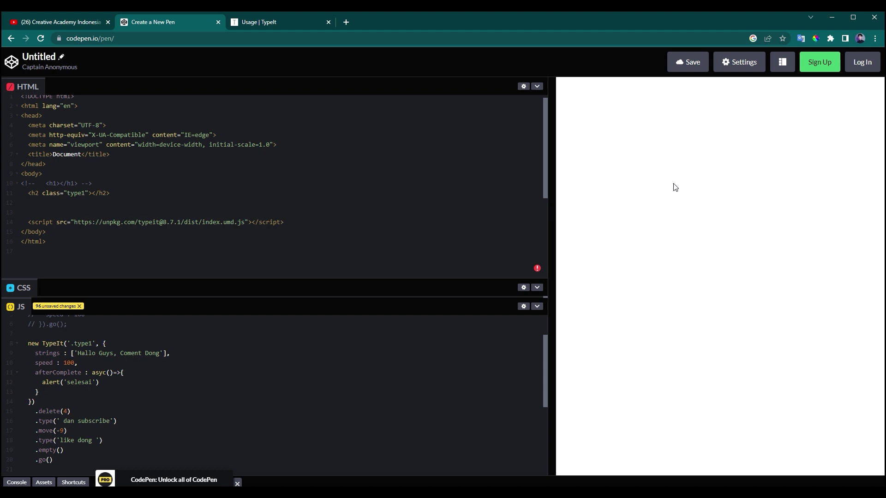
# Step: Fix the 'asyc' typo on line 11 to async and dismiss the resulting 'selesai' alert
pyautogui.click(184, 391)
pyautogui.click(100, 375)
pyautogui.write('n')
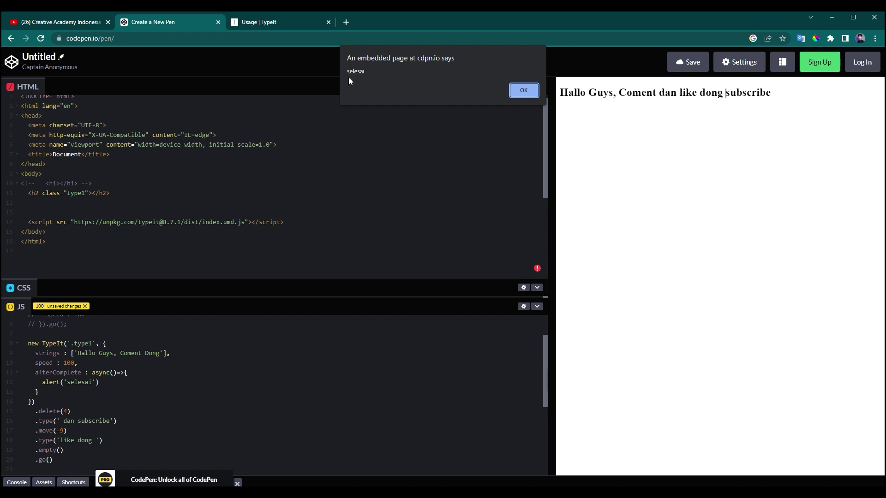
pyautogui.click(524, 91)
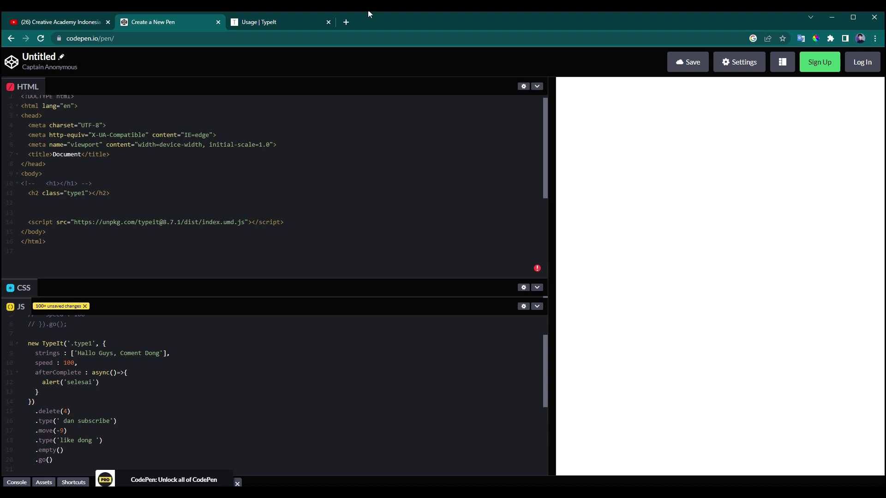
pyautogui.click(312, 21)
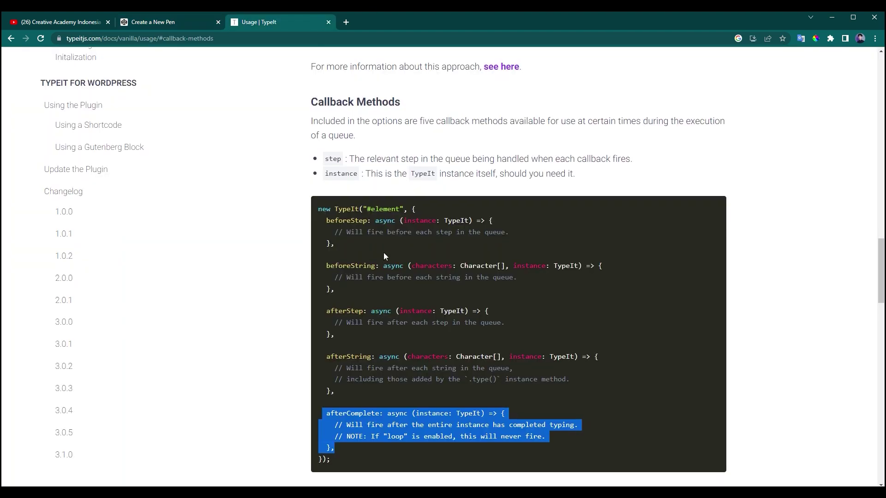
# Step: Return to the top of the TypeIt usage docs and go to the typeitjs.com homepage via the logo
pyautogui.scroll(8, 300, 336)
pyautogui.scroll(4, 298, 340)
pyautogui.scroll(6, 298, 339)
pyautogui.scroll(7, 298, 338)
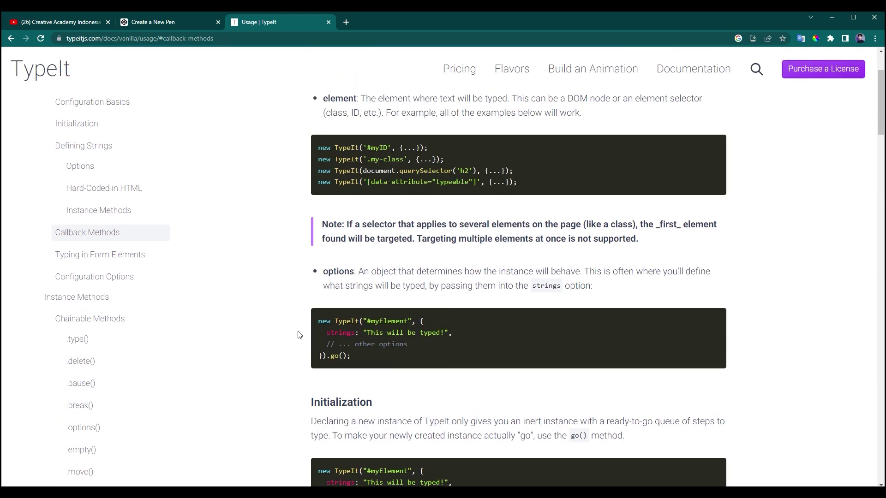
pyautogui.scroll(3, 298, 338)
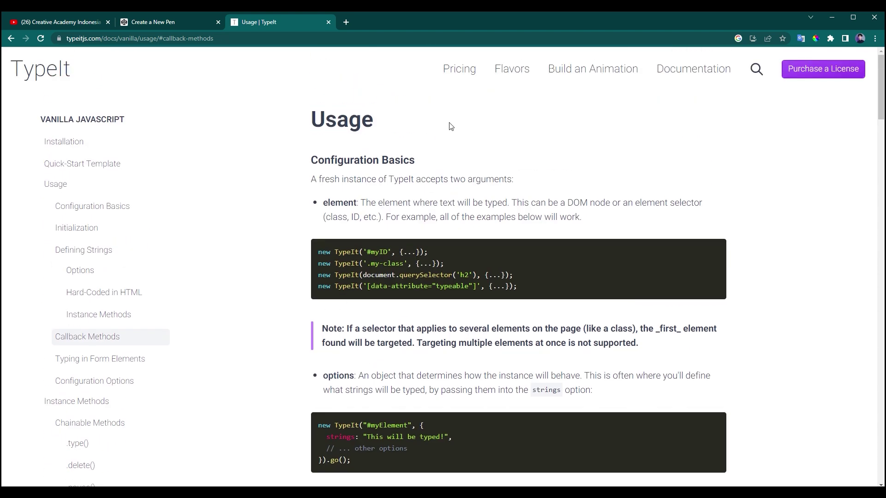
pyautogui.click(21, 75)
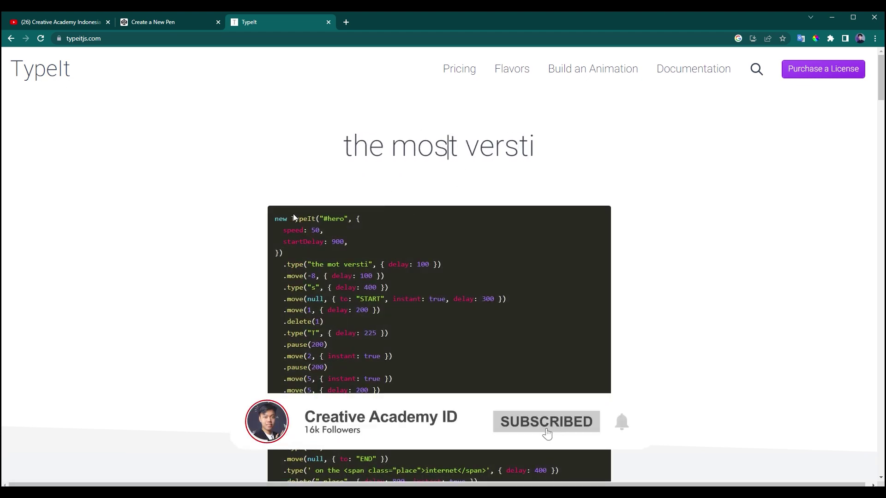
pyautogui.scroll(-1, 294, 217)
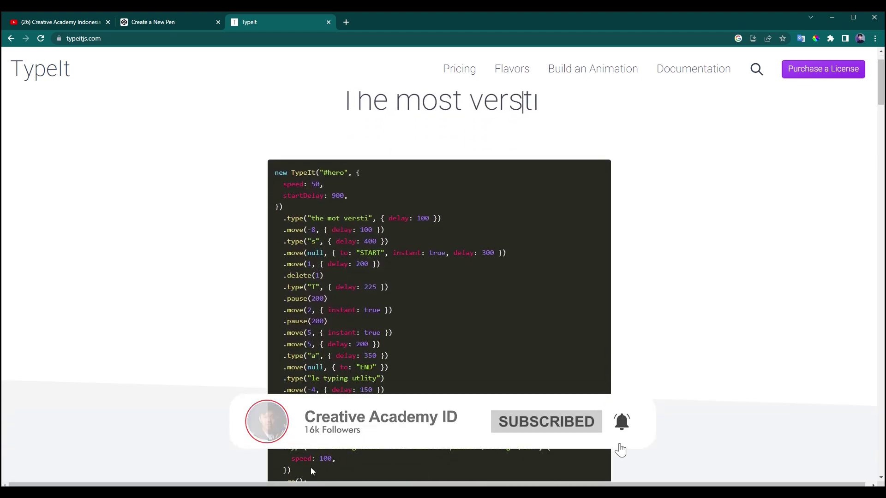